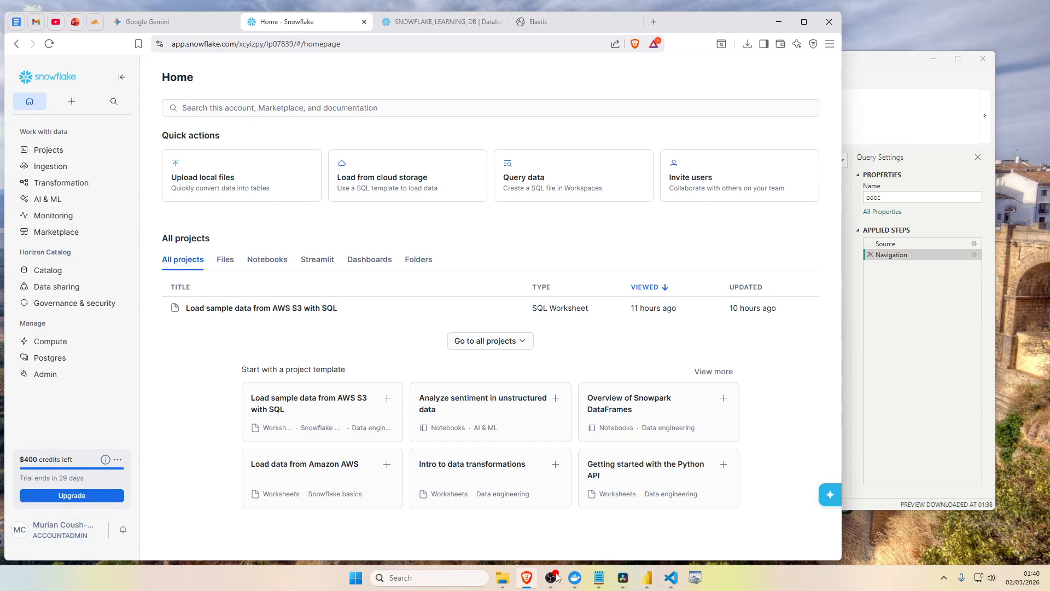
# - Minimize the Brave window so the Power Query Editor with the odbc query is in front
pyautogui.click(527, 576)
# - Add a blank Query1 whose formula reads 'now do Snowflake.Databases'
pyautogui.moveTo(671, 579)
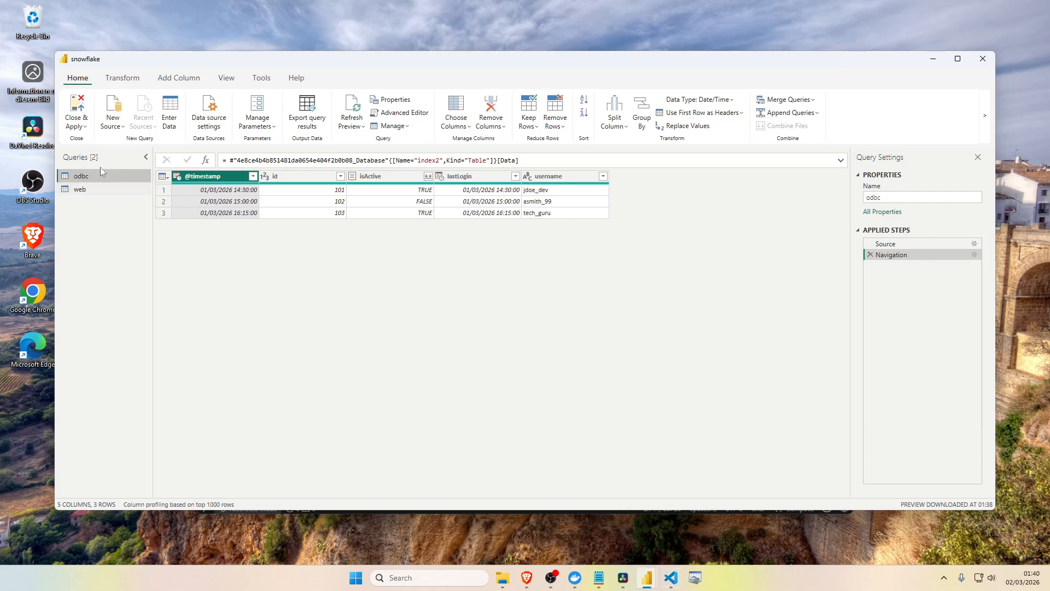
pyautogui.rightClick(98, 209)
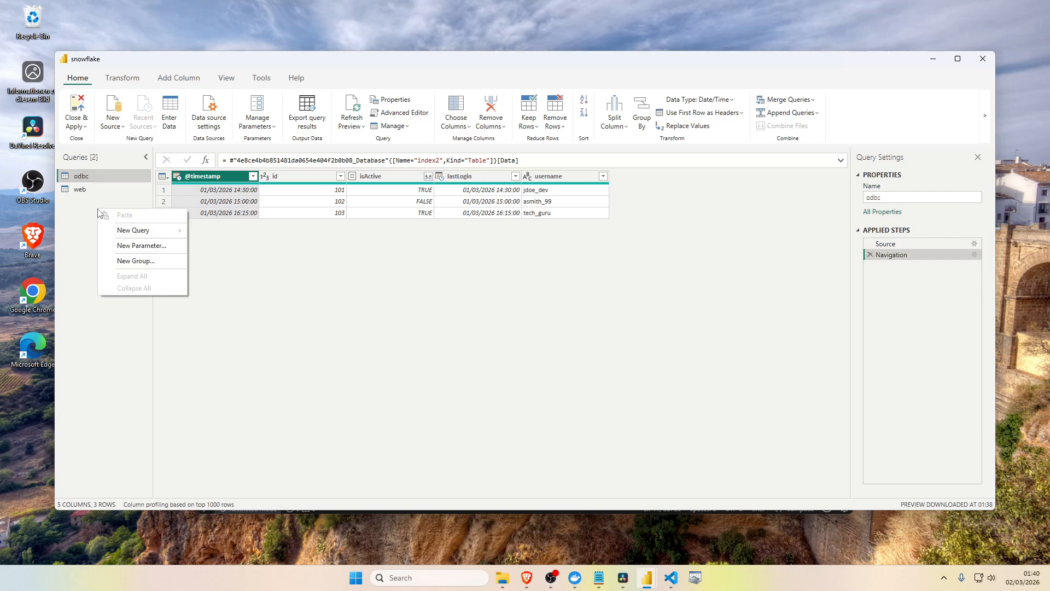
pyautogui.moveTo(137, 230)
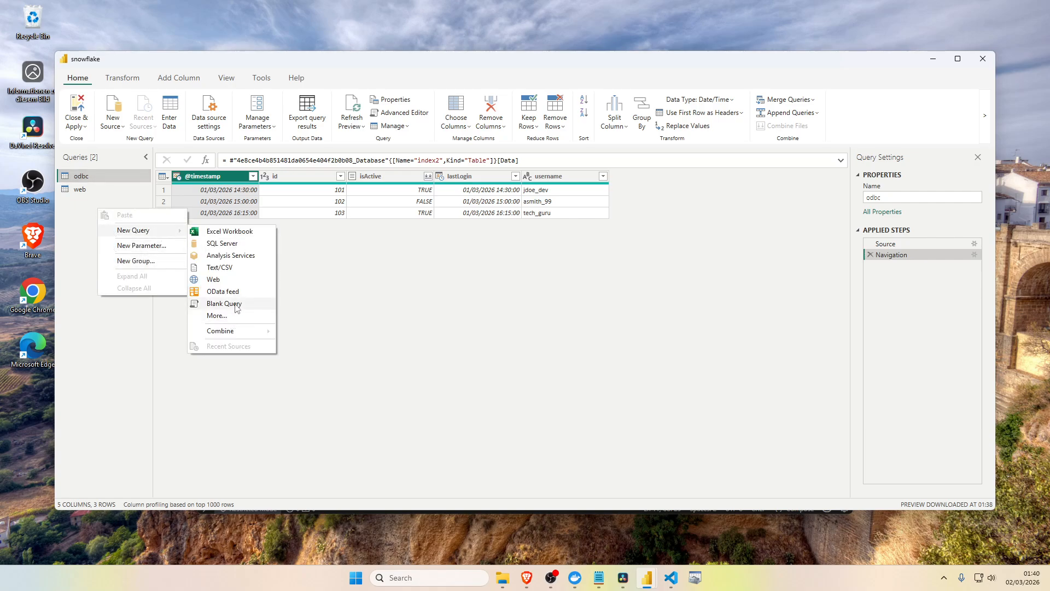
pyautogui.click(224, 303)
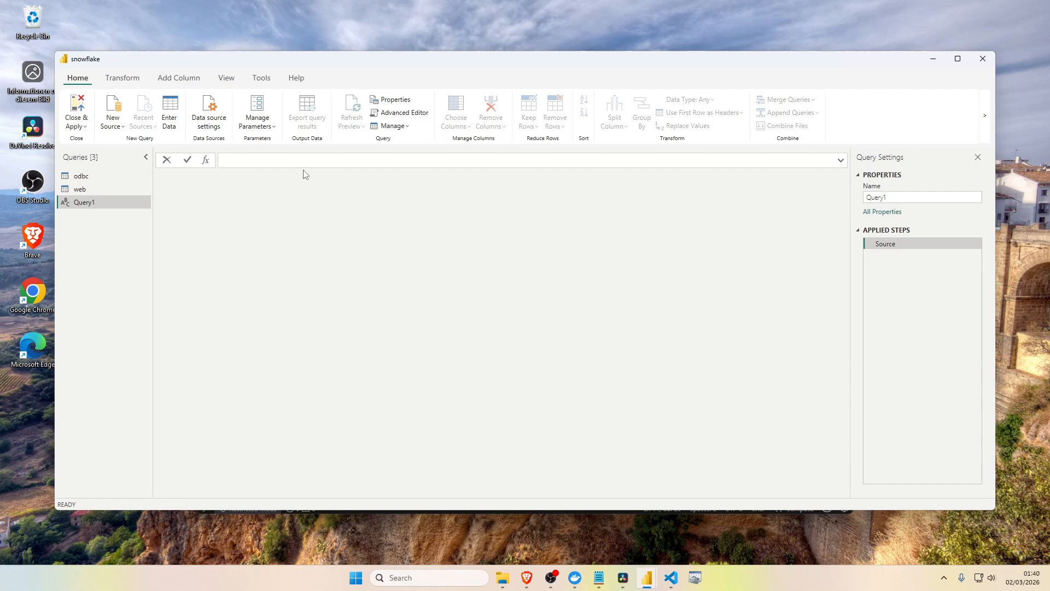
pyautogui.write('now do snowflake')
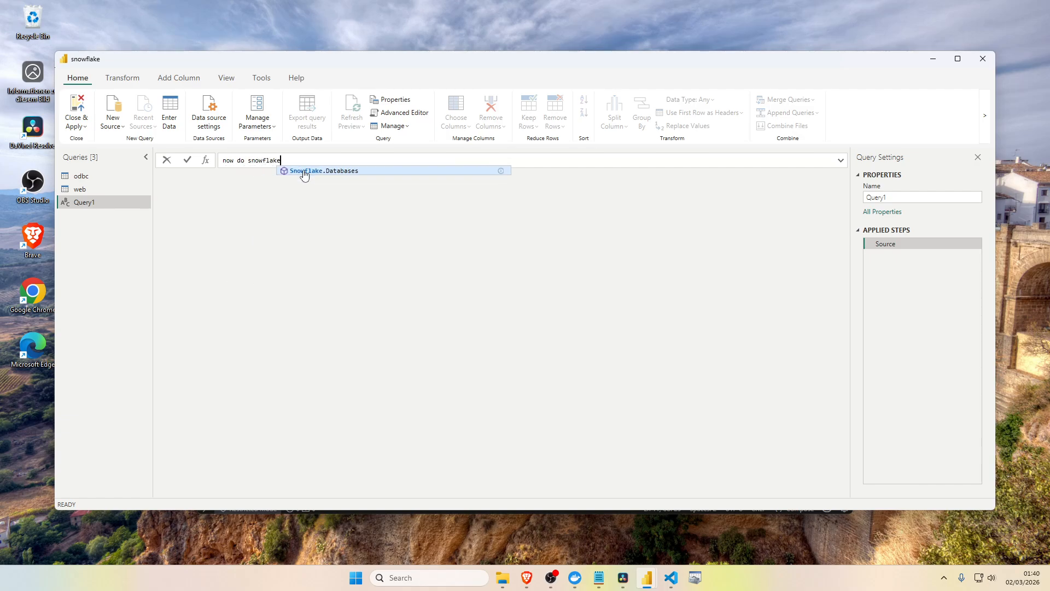
pyautogui.press('Tab')
pyautogui.press('Return')
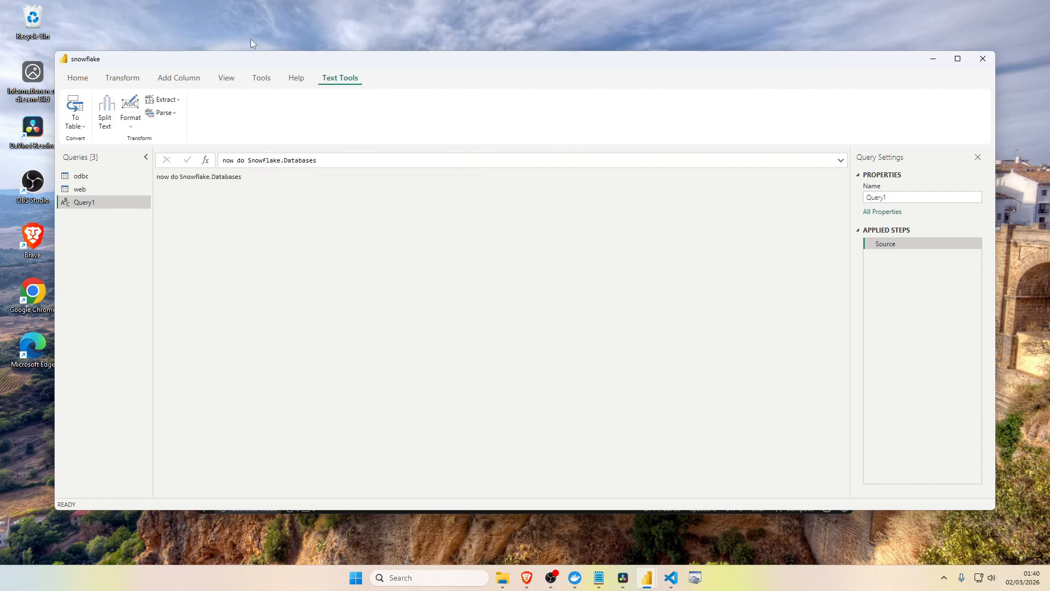
# - Glance at the Home and Transform ribbons, then bring up the New Source list
pyautogui.click(78, 78)
pyautogui.click(111, 77)
pyautogui.click(77, 77)
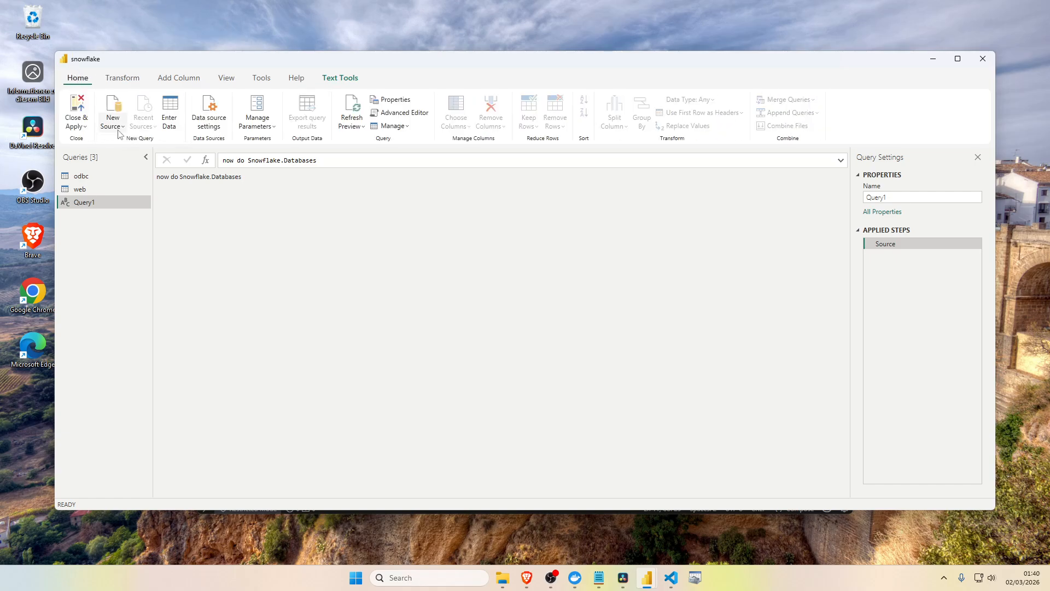
pyautogui.click(120, 134)
# - Search the full connector catalogue for 'snowf' and open the Snowflake connector
pyautogui.click(143, 247)
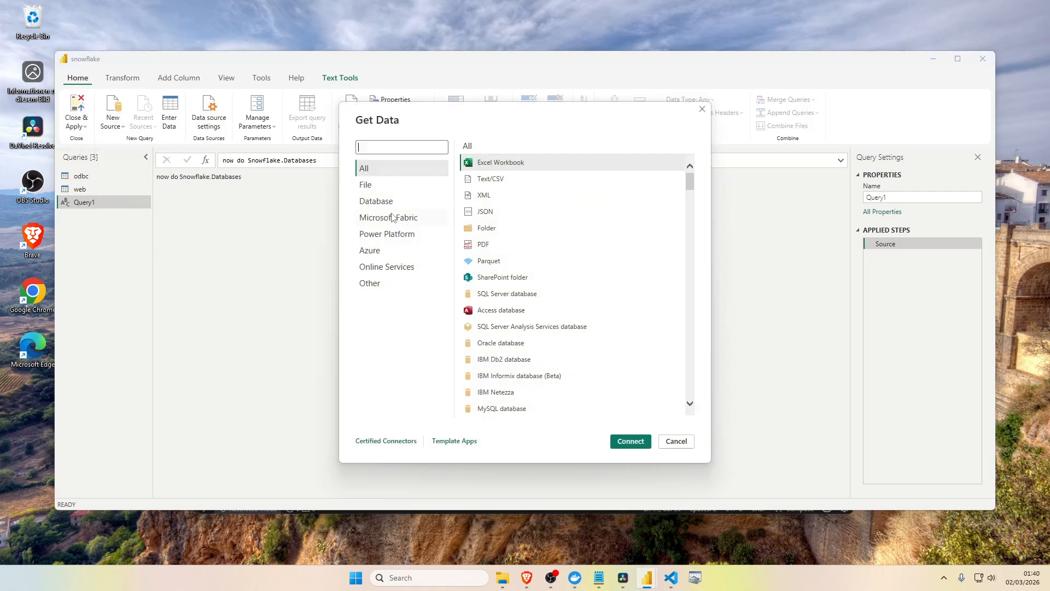
pyautogui.write('snowflak')
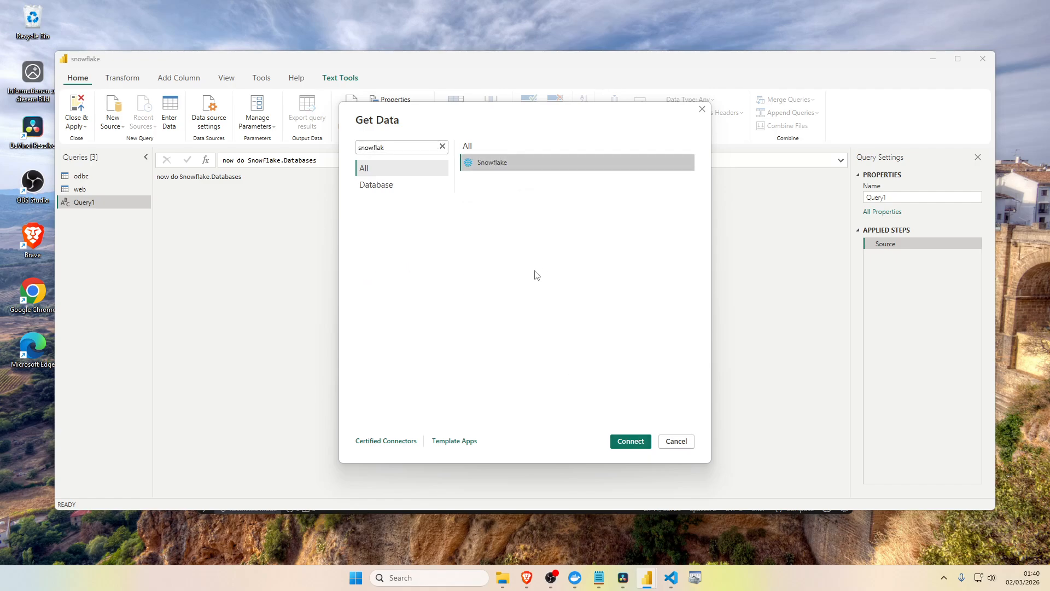
pyautogui.press('Return')
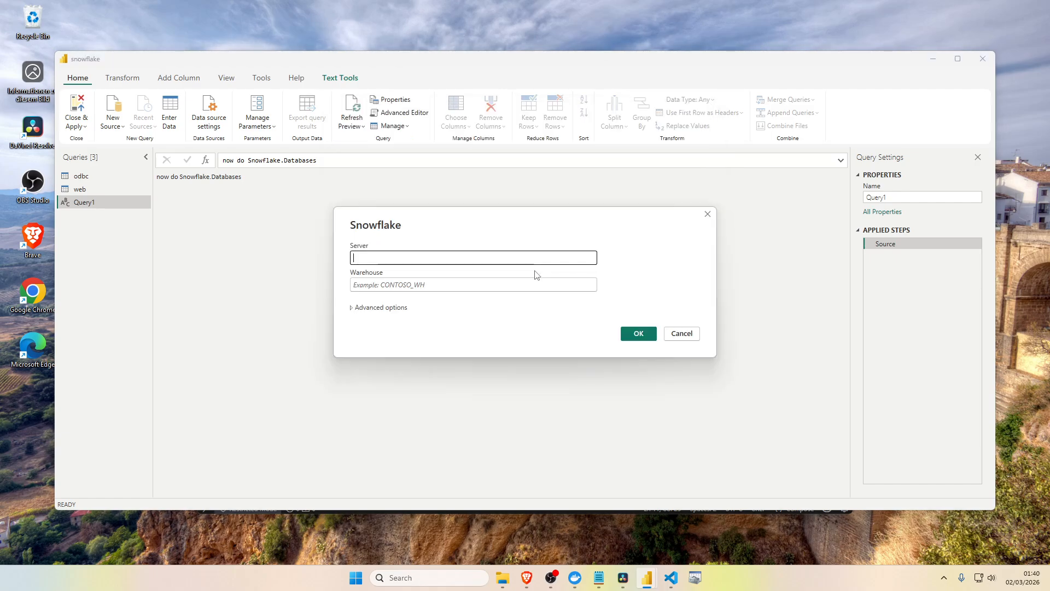
# - Enter COMPUTE_WH as the Warehouse under Advanced options, then bring up the Snowflake browser page
pyautogui.click(438, 285)
pyautogui.click(456, 259)
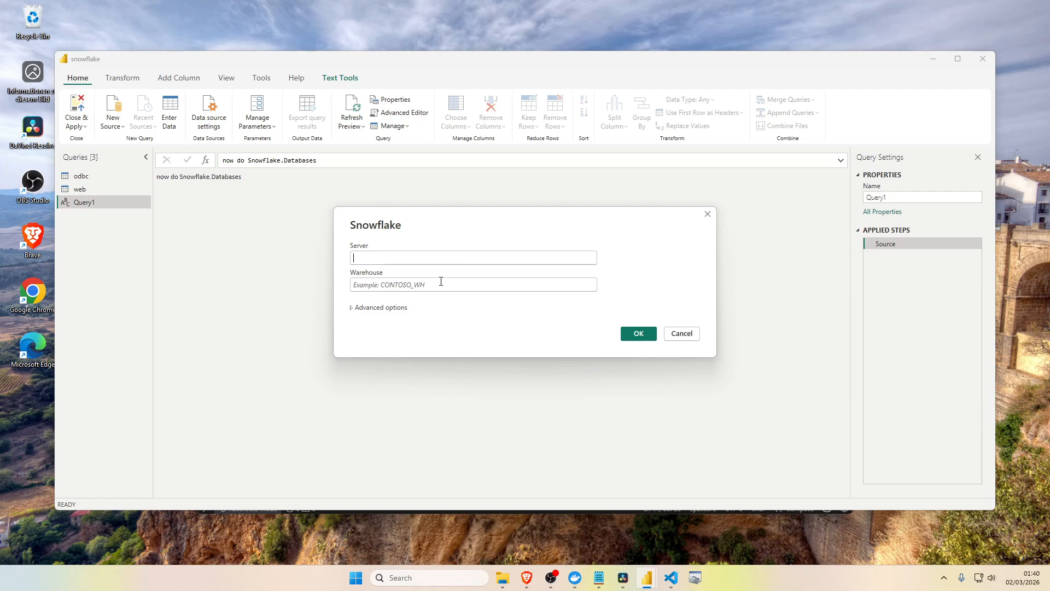
pyautogui.click(353, 308)
pyautogui.scroll(-3, 437, 315)
pyautogui.scroll(3, 448, 310)
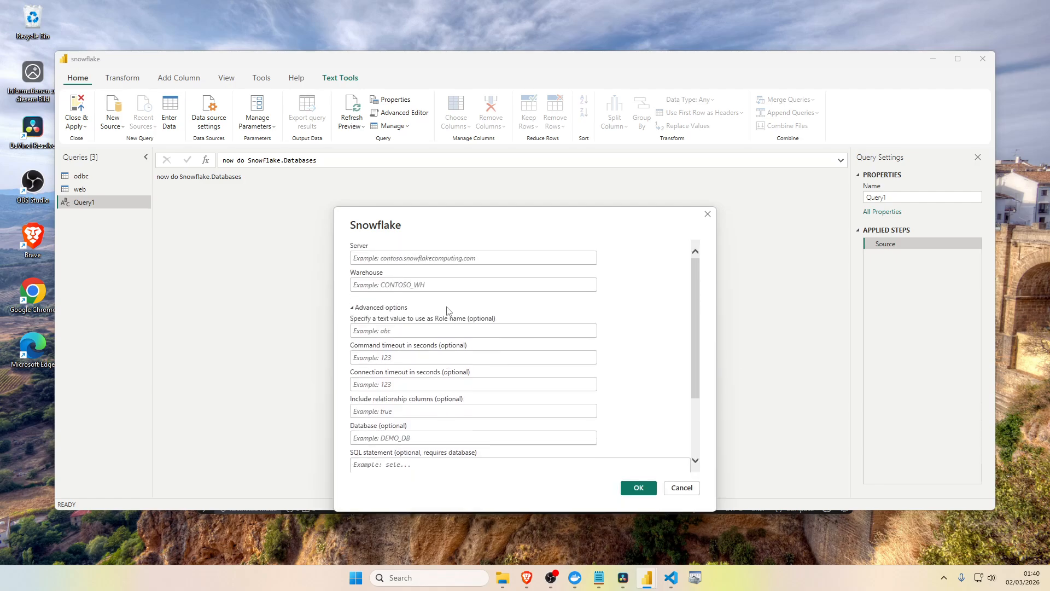
pyautogui.click(442, 260)
pyautogui.press('Tab')
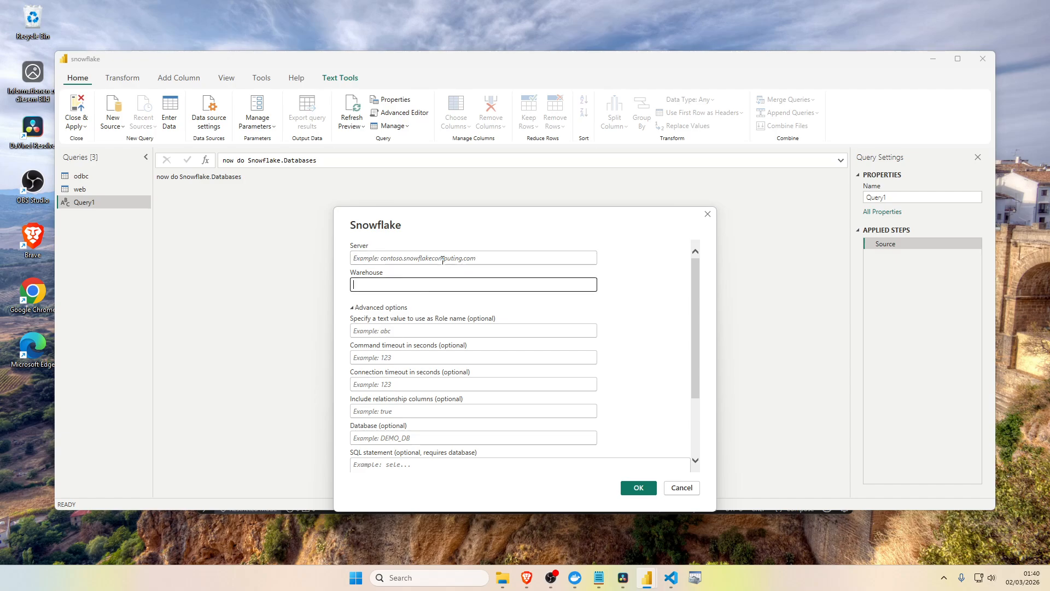
pyautogui.write('COMPUTE_WH')
pyautogui.press('Tab')
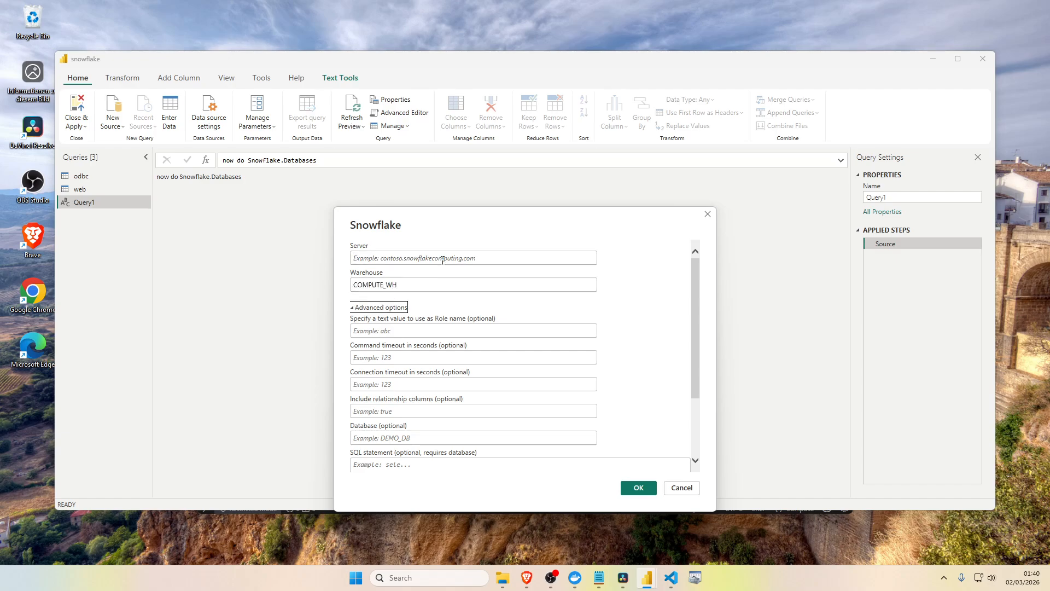
pyautogui.click(442, 260)
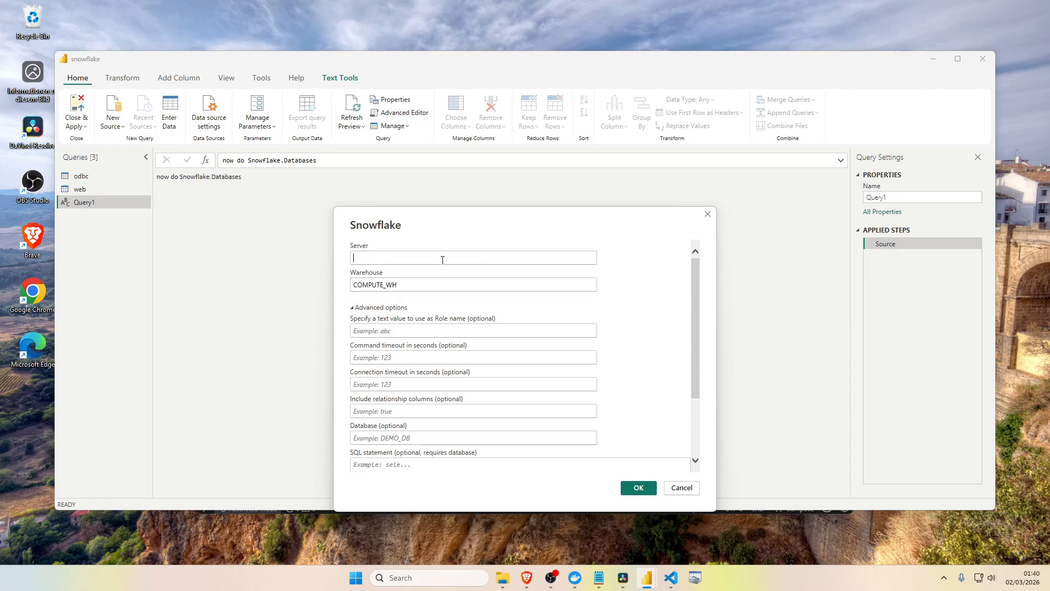
pyautogui.click(526, 576)
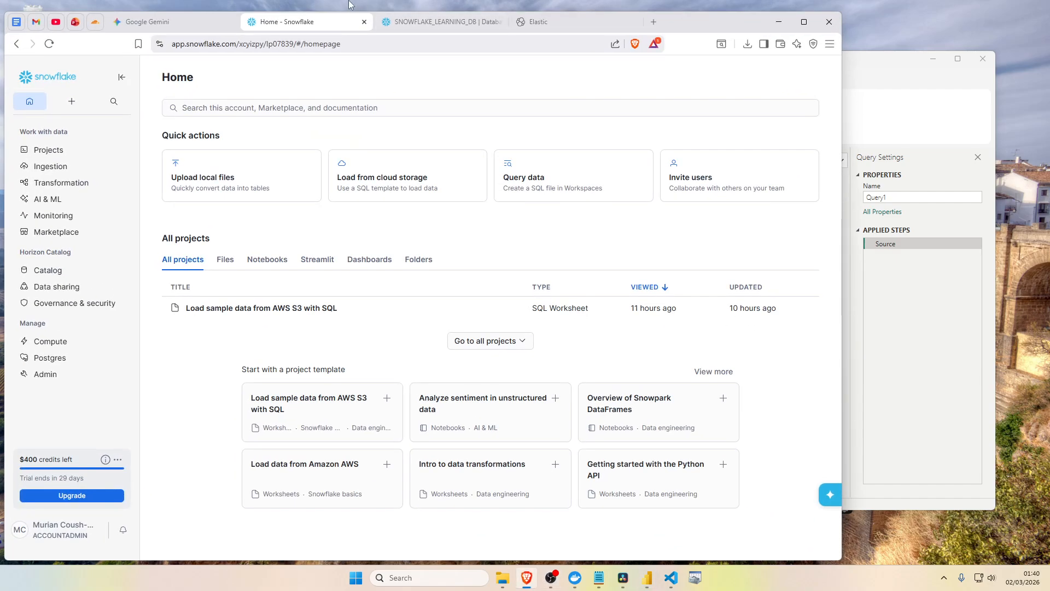
# - Try the account menu's different-account sign-in, then cancel it
pyautogui.click(71, 530)
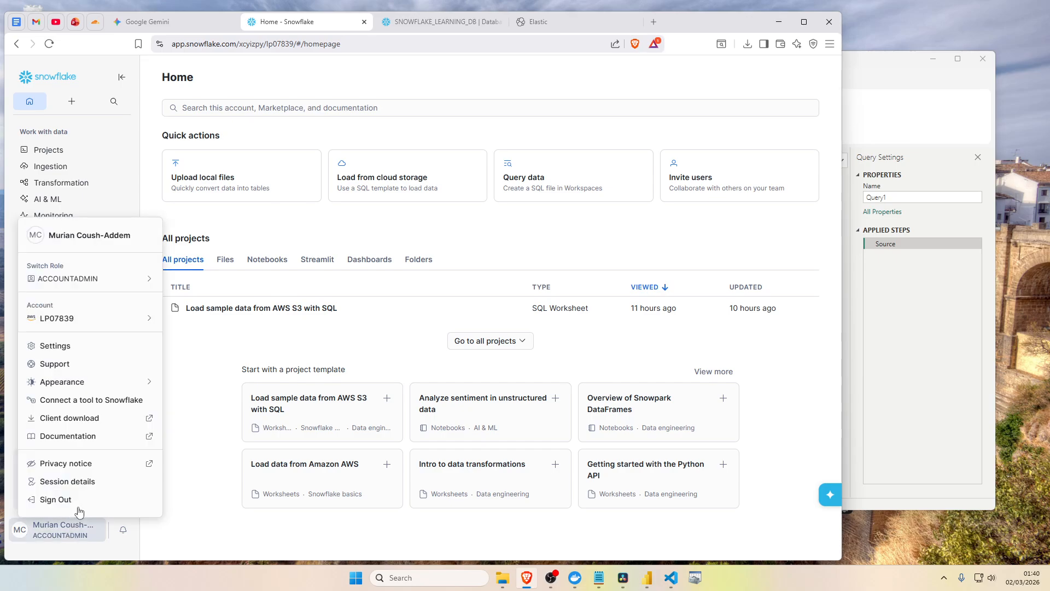
pyautogui.moveTo(126, 317)
pyautogui.click(238, 378)
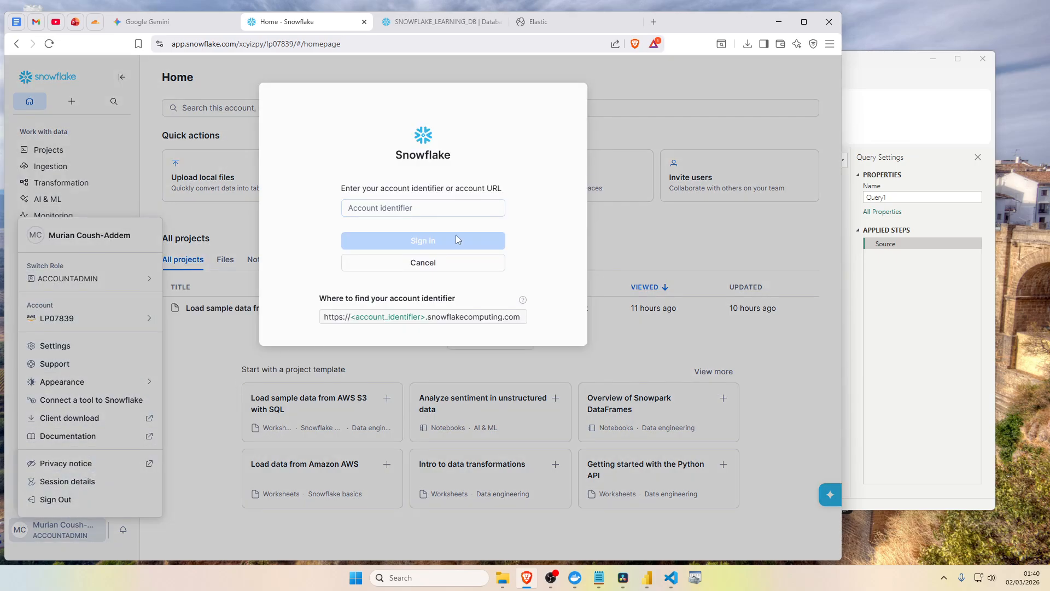
pyautogui.click(433, 263)
# - Copy the server URL from the account details and return to Power BI
pyautogui.click(82, 529)
pyautogui.moveTo(116, 317)
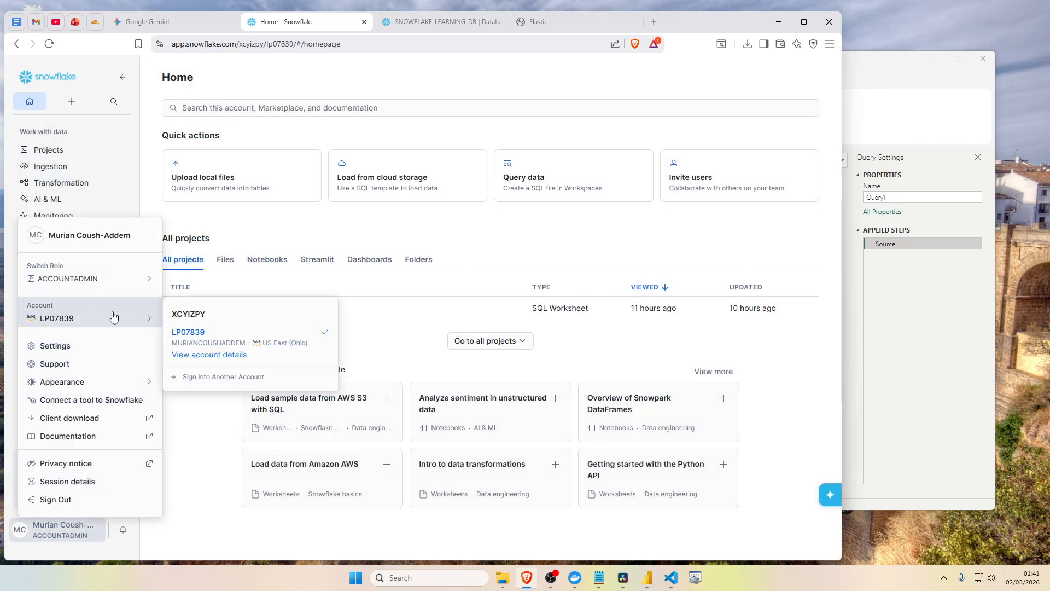
pyautogui.click(213, 355)
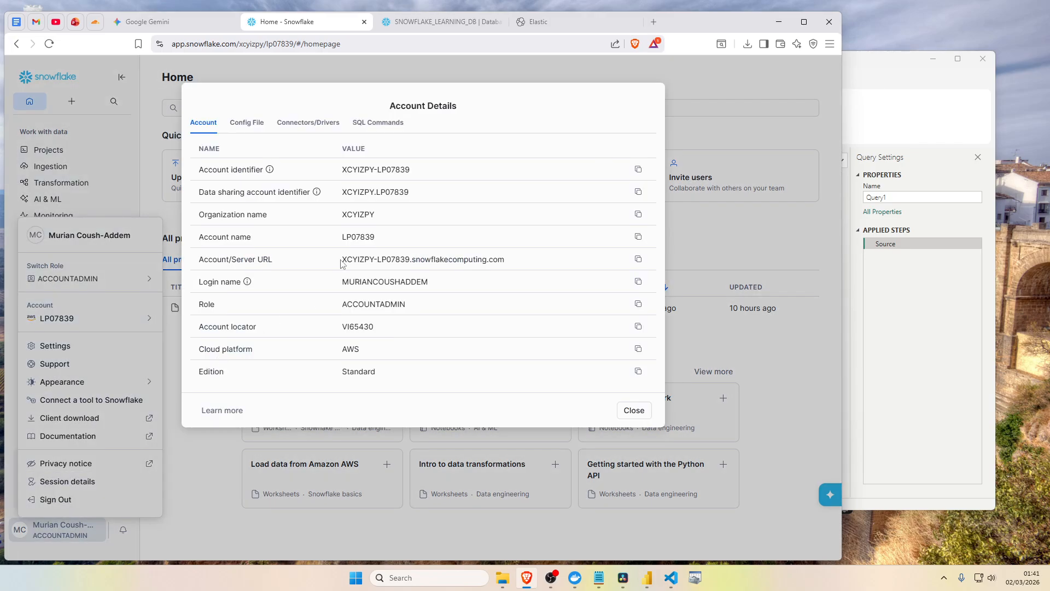
pyautogui.click(638, 259)
pyautogui.tripleClick(274, 261)
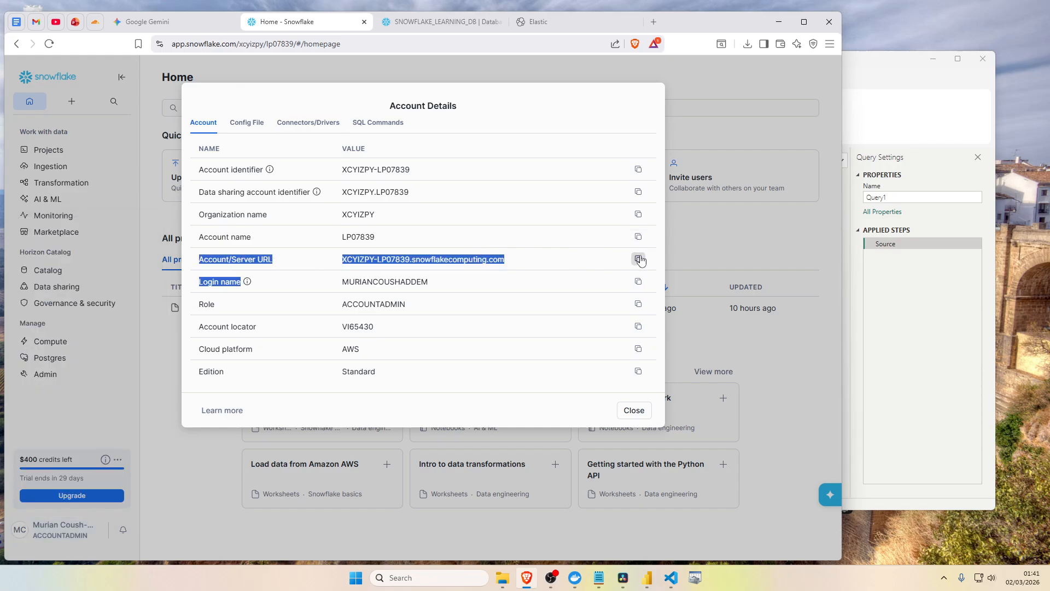
pyautogui.click(447, 267)
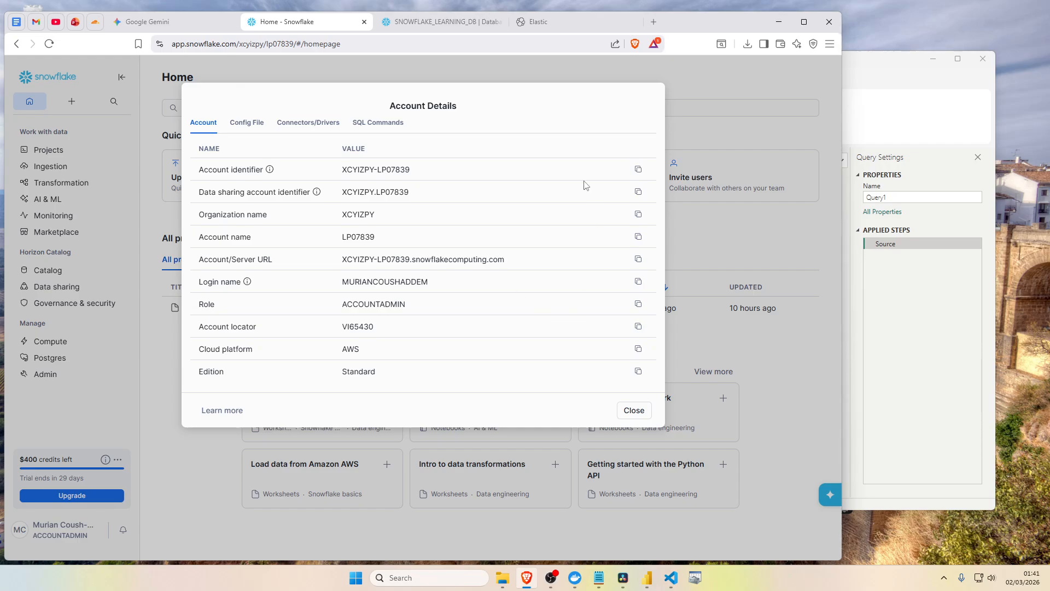
pyautogui.click(893, 272)
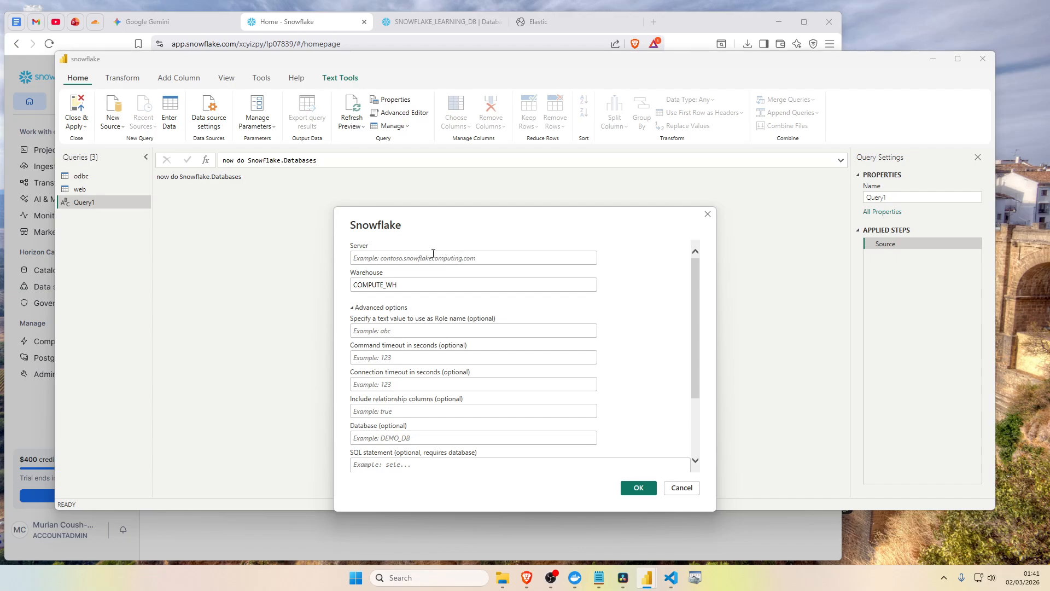
# - Paste the server URL into Server and start typing SNOWFLAKE_LEARNING_DB as Database
pyautogui.click(456, 255)
pyautogui.hotkey('ctrl', 'v')
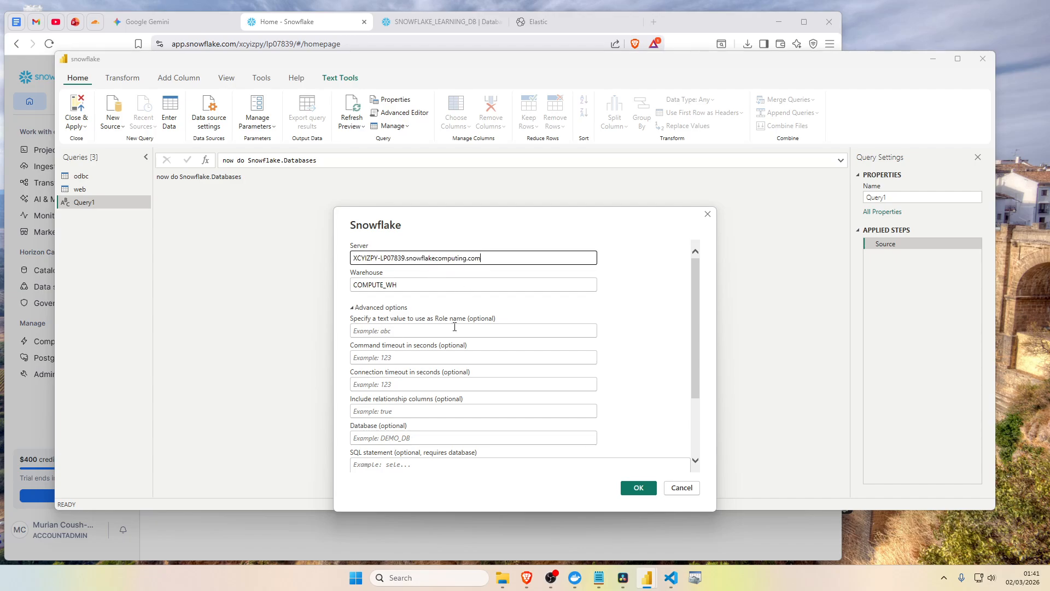
pyautogui.scroll(-2, 454, 326)
pyautogui.click(393, 368)
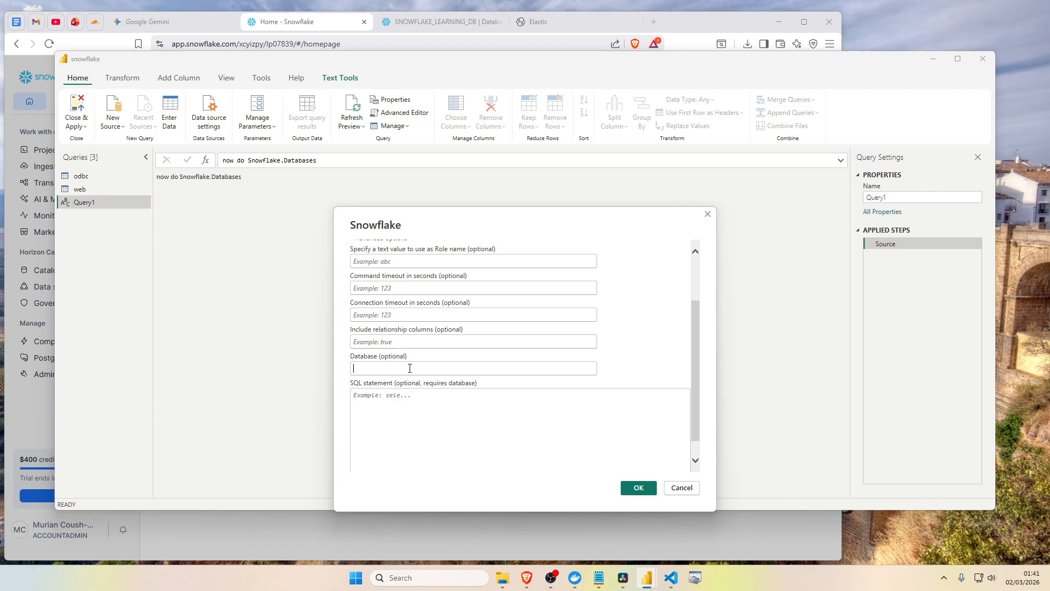
pyautogui.write('SNOWFLAKE_LEARNING_DB')
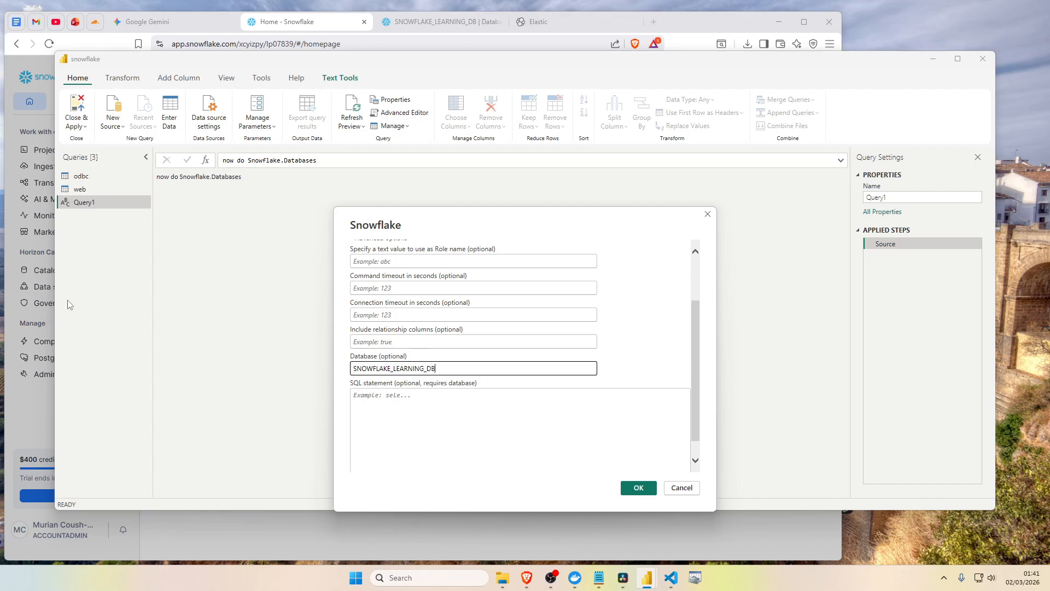
# - Close the account details panel on the SNOWFLAKE_LEARNING_DB page
pyautogui.click(29, 289)
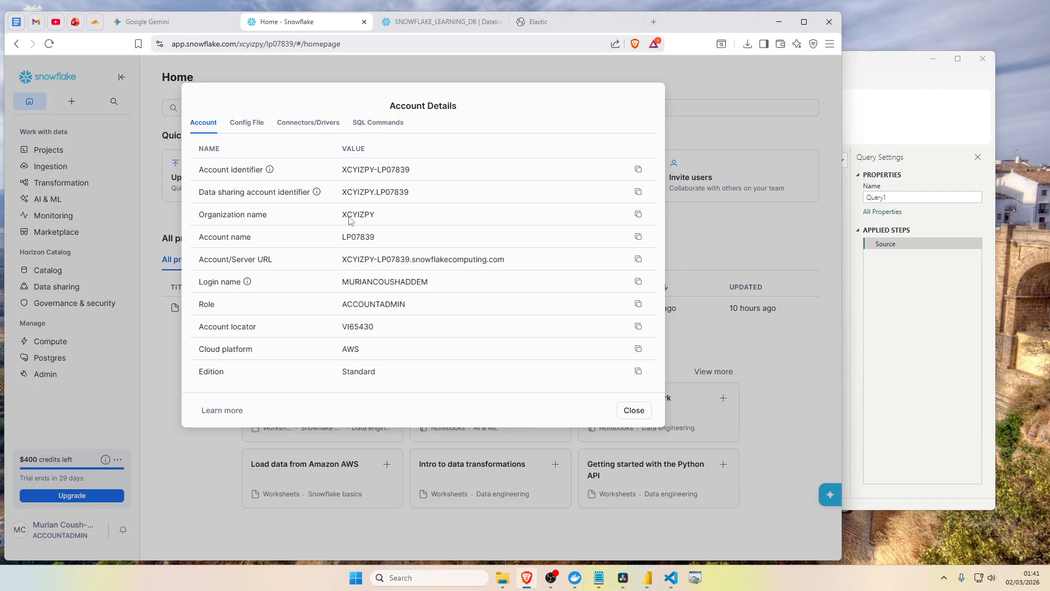
pyautogui.click(159, 213)
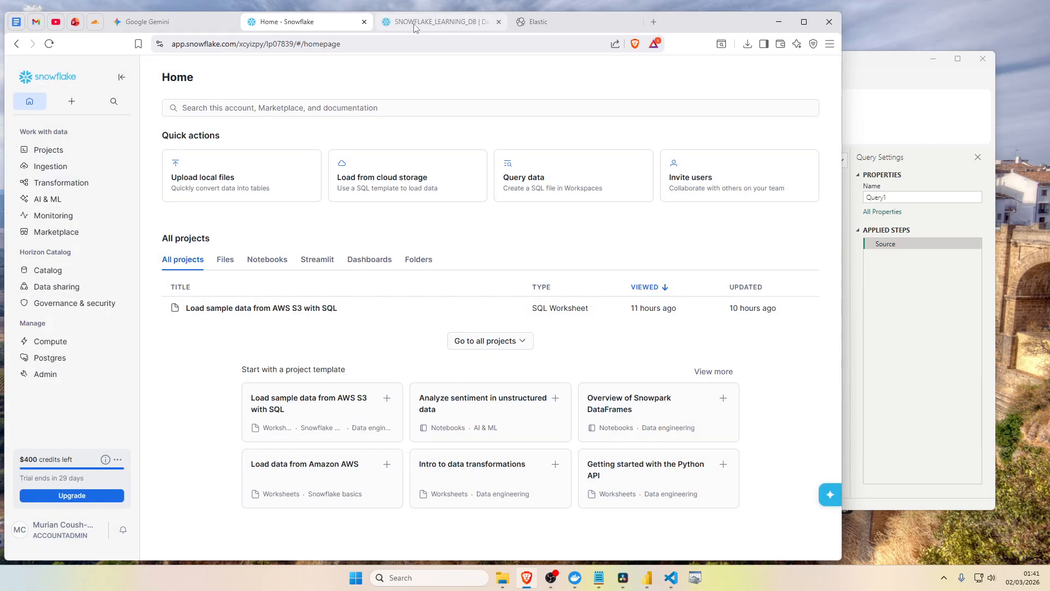
pyautogui.click(448, 29)
pyautogui.press('Escape')
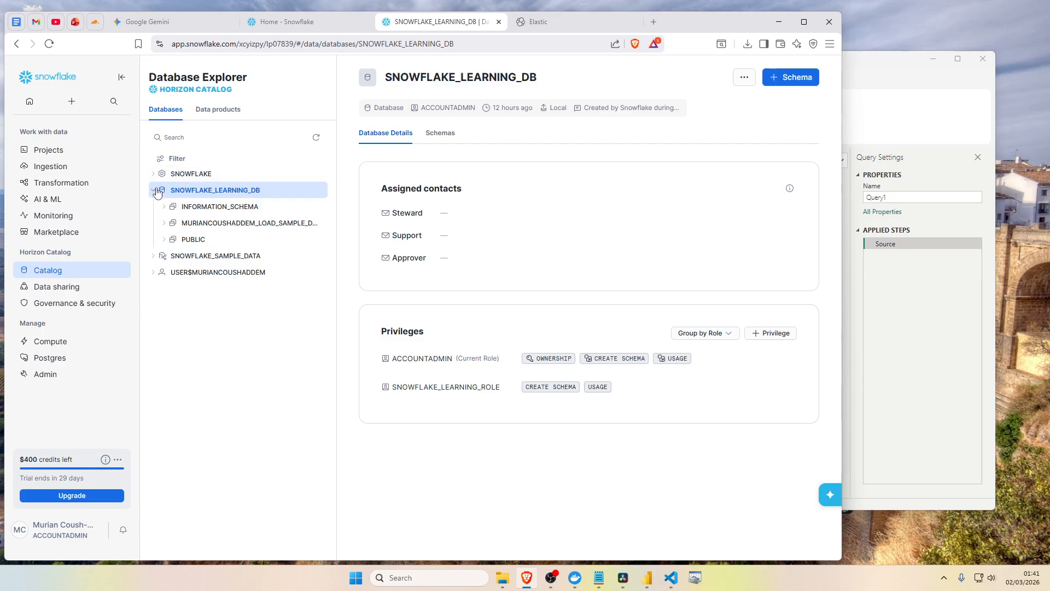
# - Expand the learning database's empty PUBLIC schema and SNOWFLAKE_SAMPLE_DATA in Database Explorer
pyautogui.click(163, 241)
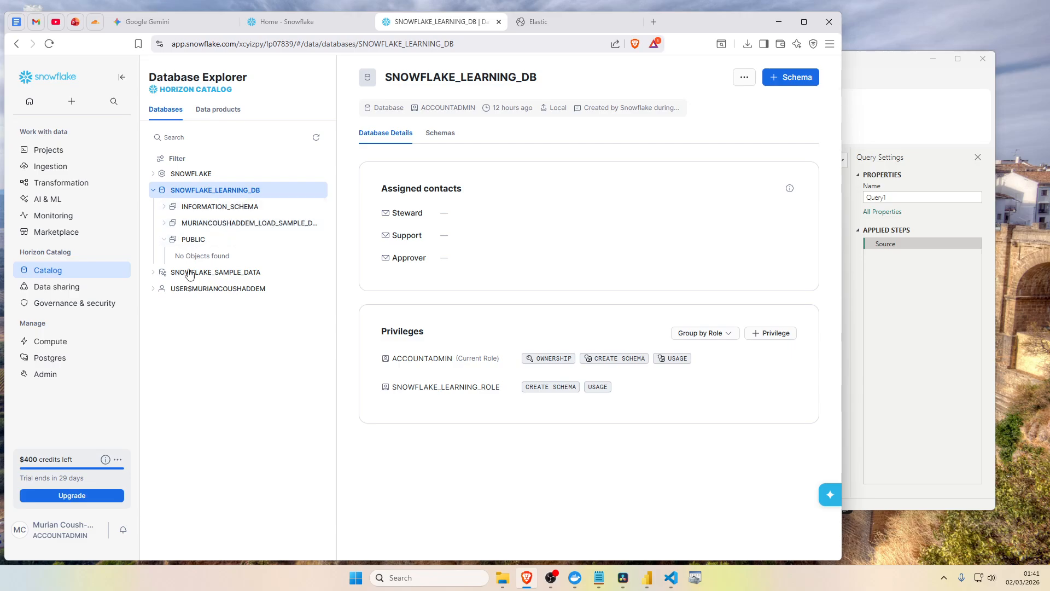
pyautogui.click(154, 273)
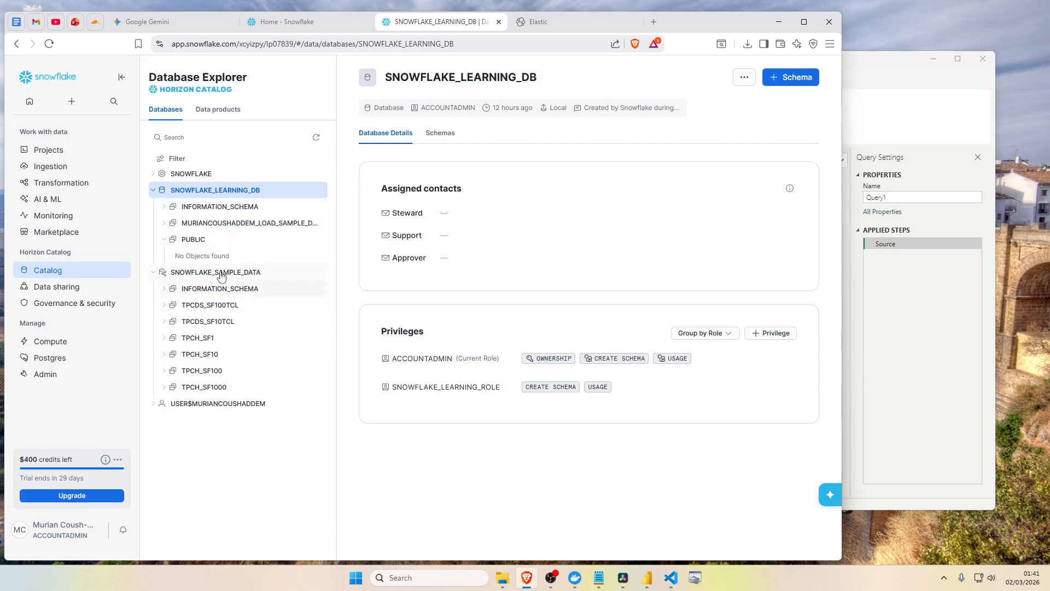
pyautogui.click(299, 22)
pyautogui.click(443, 22)
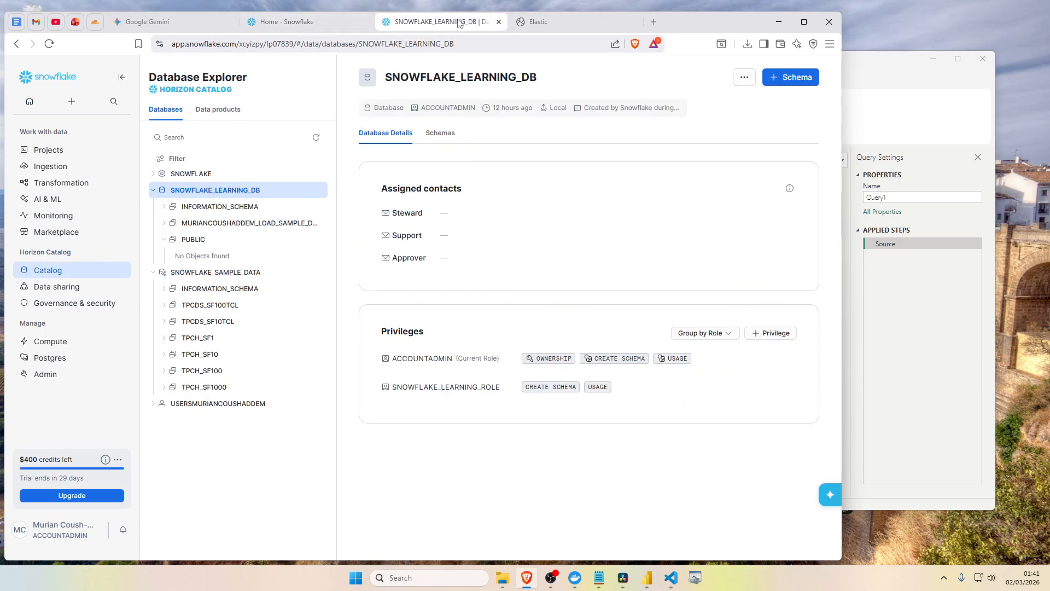
pyautogui.hotkey('alt', 'Tab')
# - Change Database to SNOWFLAKE_SAMPLE_DATA and submit the Snowflake connection with OK
pyautogui.scroll(2, 430, 312)
pyautogui.moveTo(392, 438); pyautogui.dragTo(429, 437)
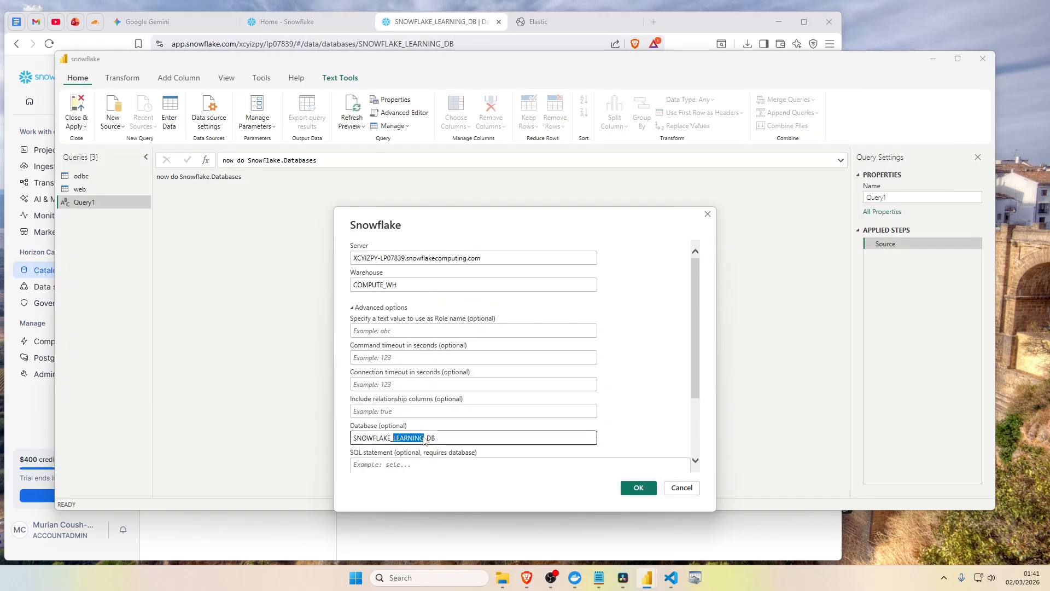
pyautogui.write('SAMPLE_D')
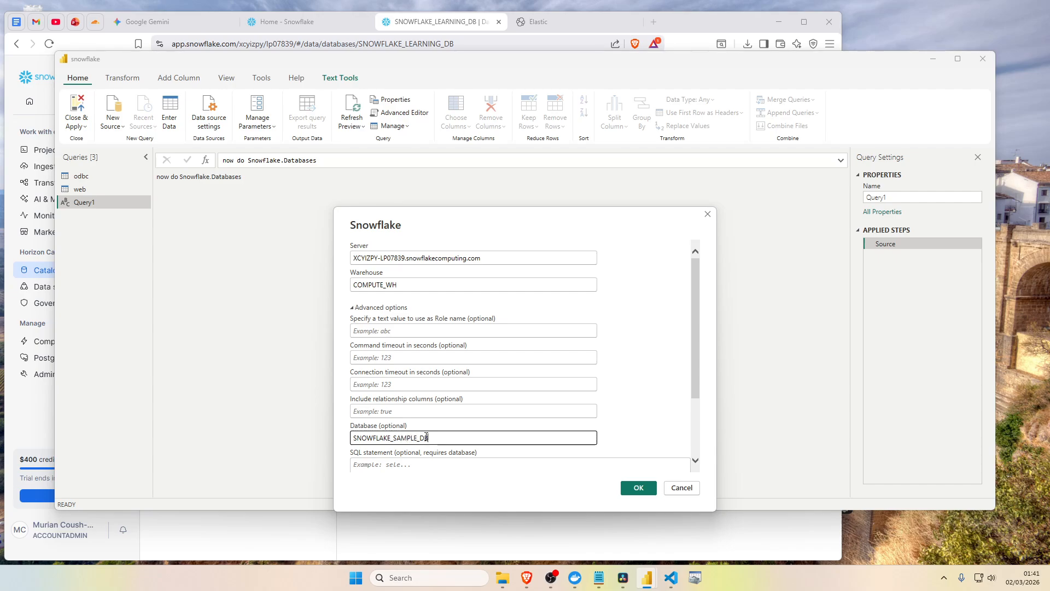
pyautogui.write('ATA')
pyautogui.scroll(-1, 446, 398)
pyautogui.click(439, 413)
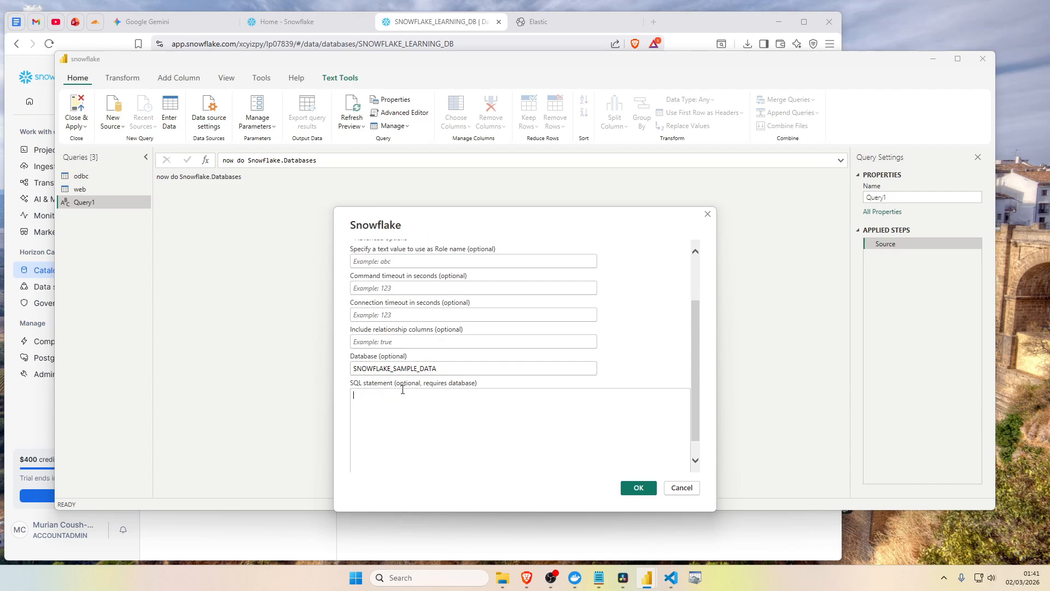
pyautogui.scroll(1, 404, 393)
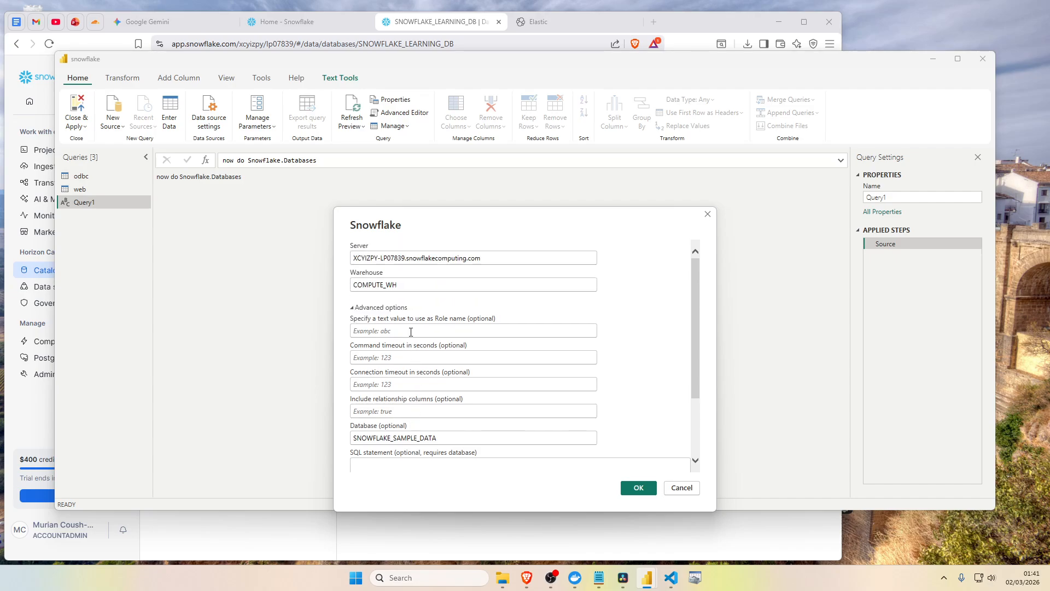
pyautogui.scroll(-1, 427, 443)
pyautogui.click(638, 487)
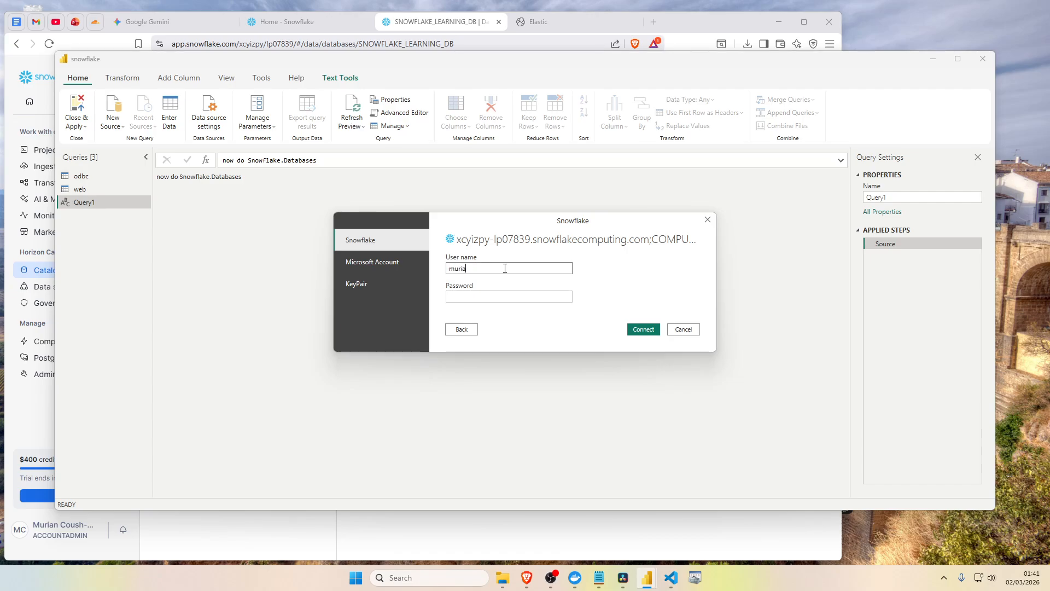
# - Enter the Snowflake user name, check the Microsoft Account and KeyPair options, then return to password sign-in
pyautogui.press('Tab')
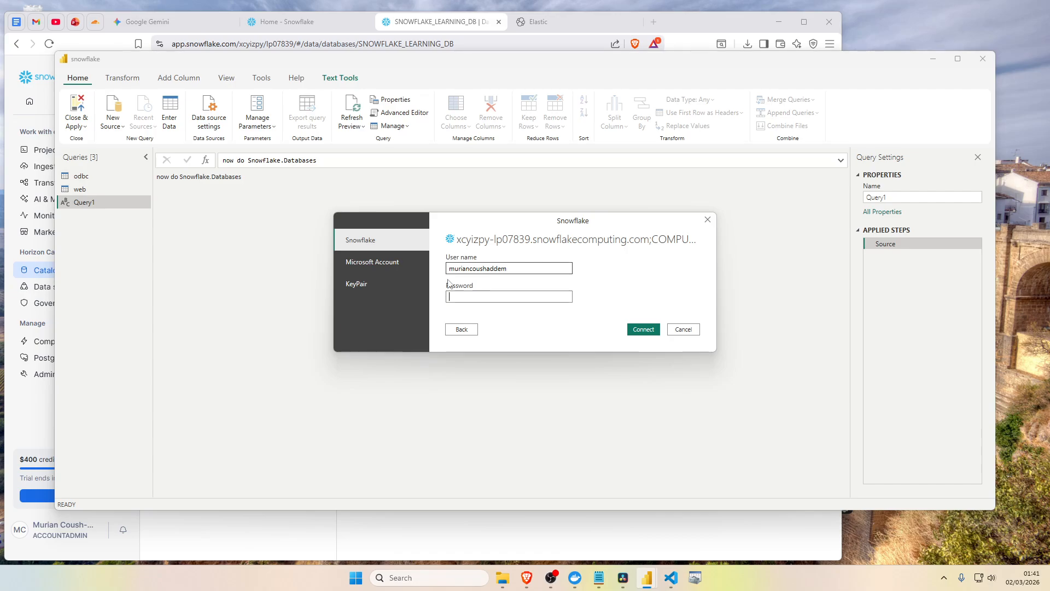
pyautogui.hotkey('shift', 'Tab')
pyautogui.click(394, 255)
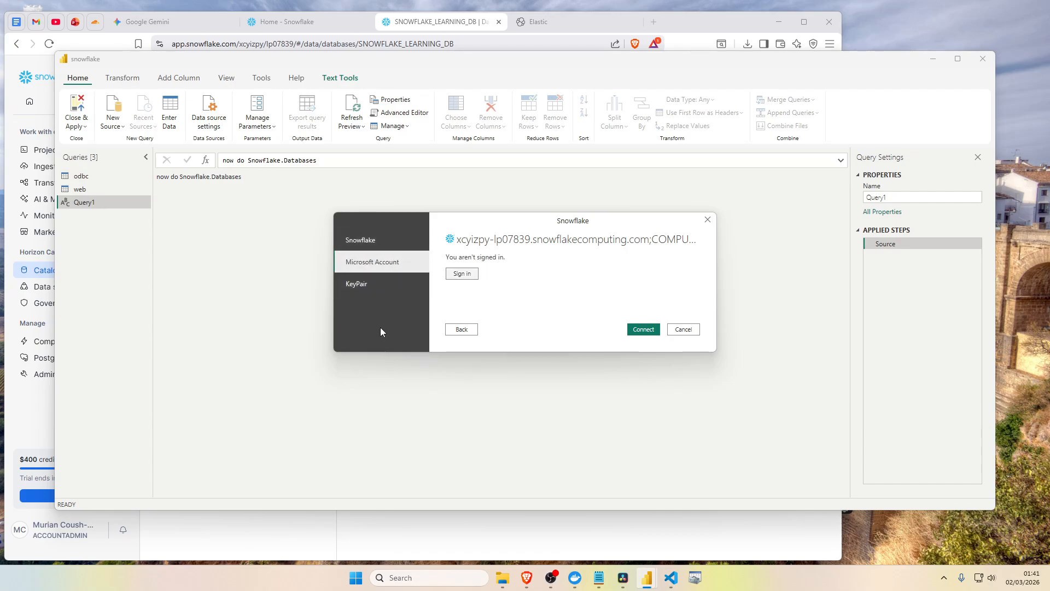
pyautogui.click(367, 283)
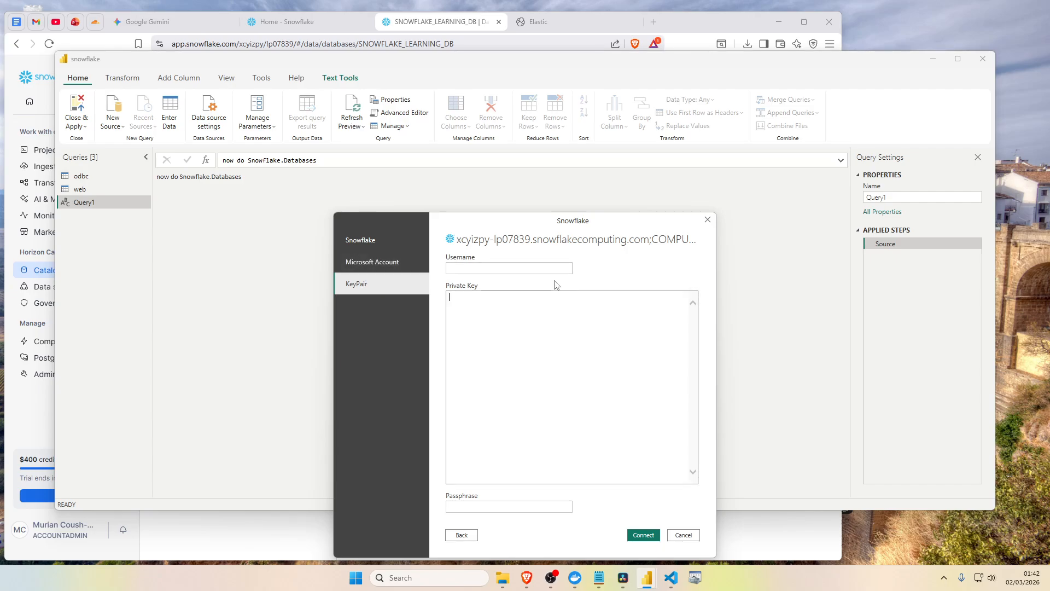
pyautogui.click(363, 240)
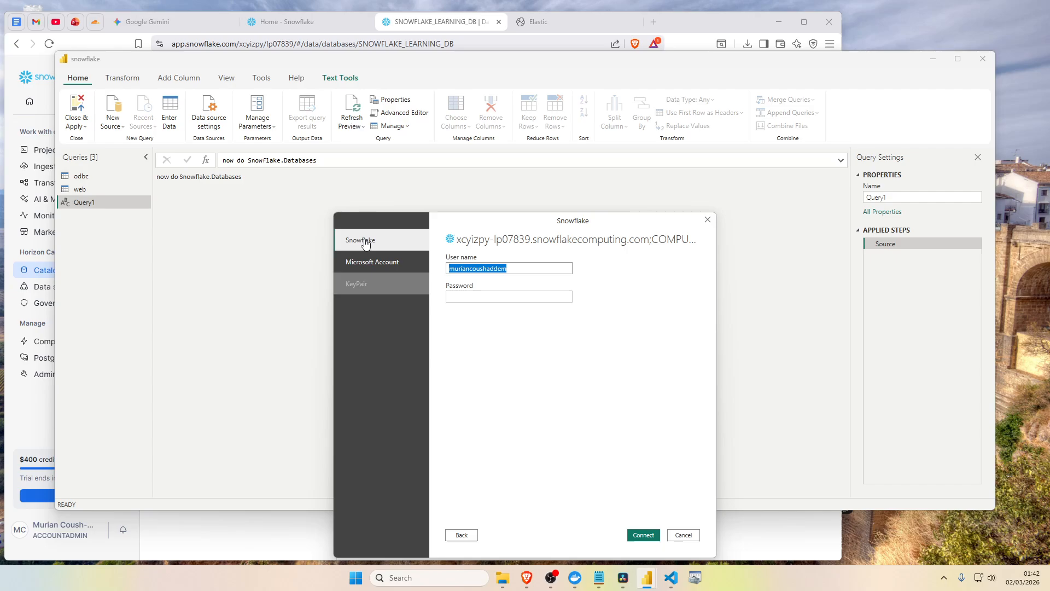
pyautogui.click(496, 297)
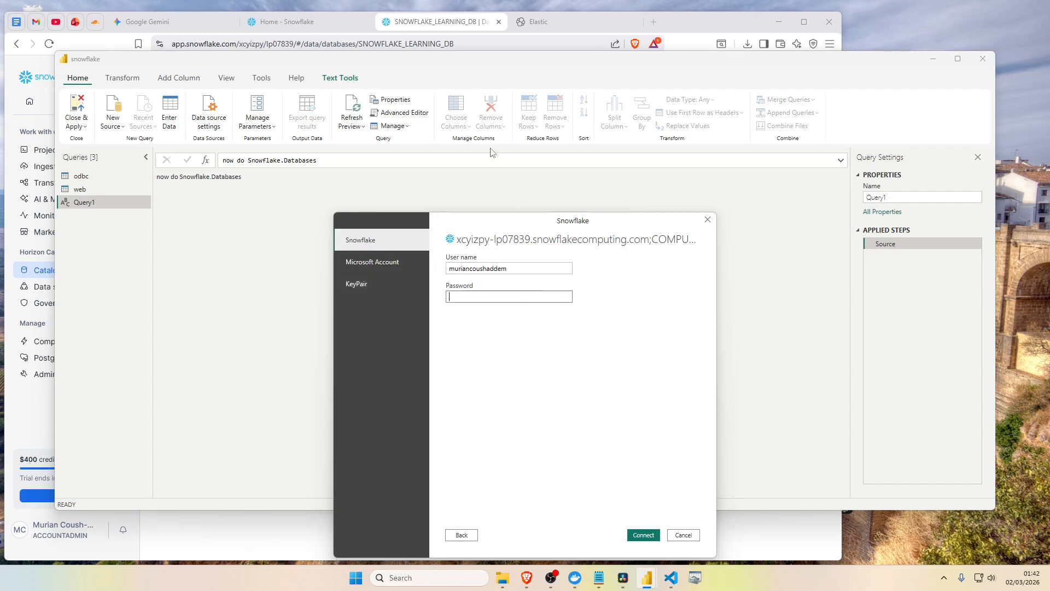
pyautogui.click(830, 44)
# - Copy the saved snowflakecomputing.com password from Brave's Password Manager after Windows verification
pyautogui.moveTo(738, 207)
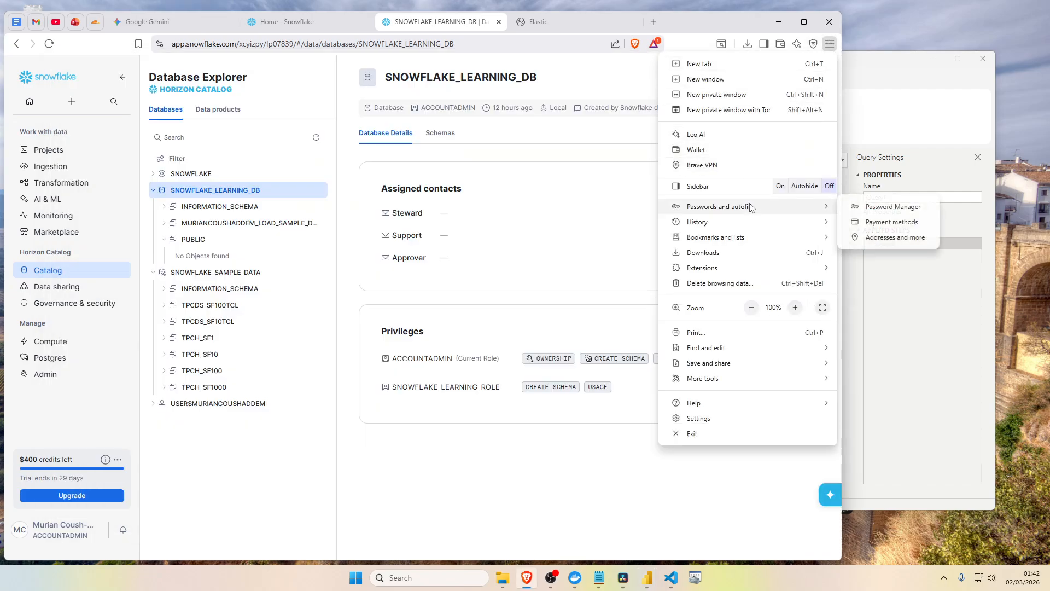
pyautogui.click(875, 208)
pyautogui.click(527, 286)
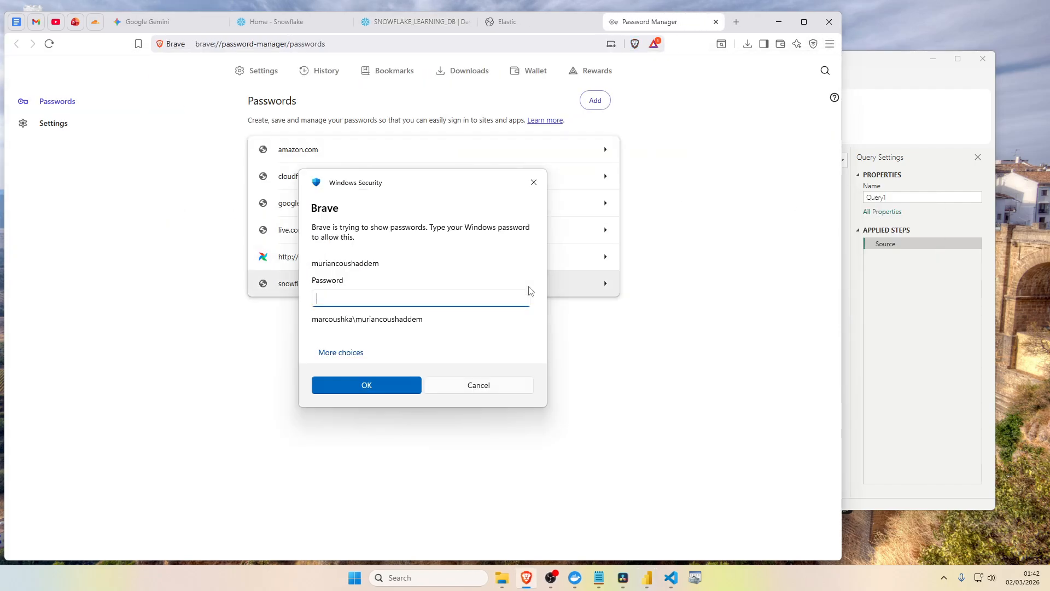
pyautogui.write('••••••••')
pyautogui.press('Return')
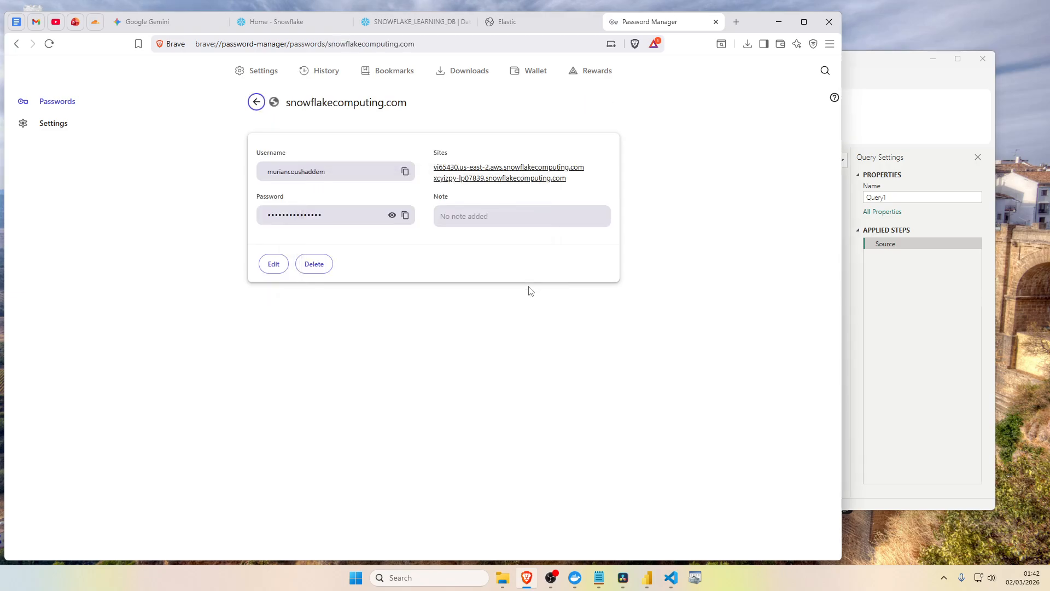
pyautogui.click(405, 215)
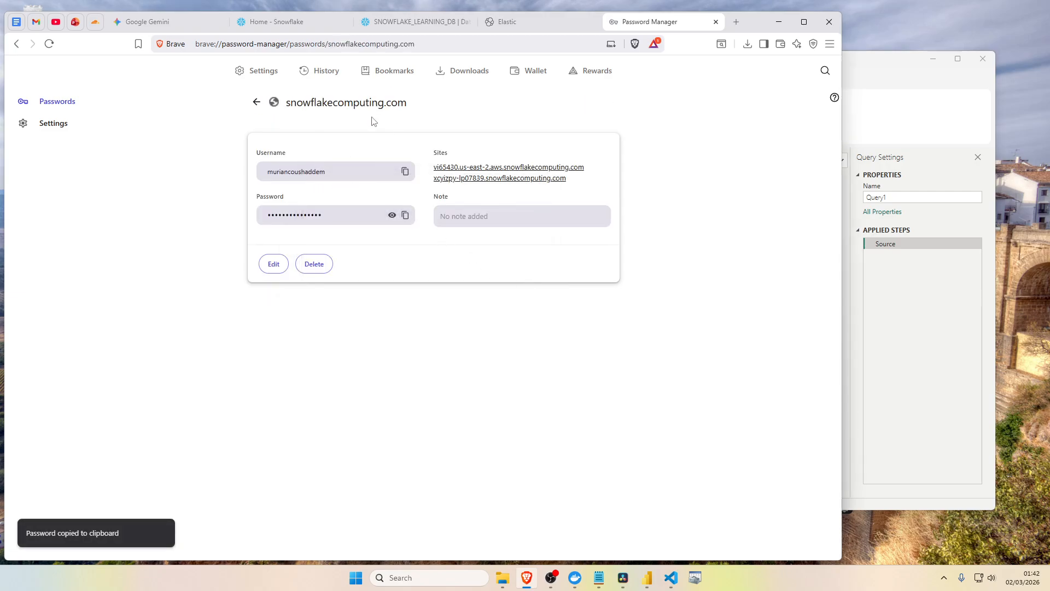
pyautogui.hotkey('alt', 'Tab')
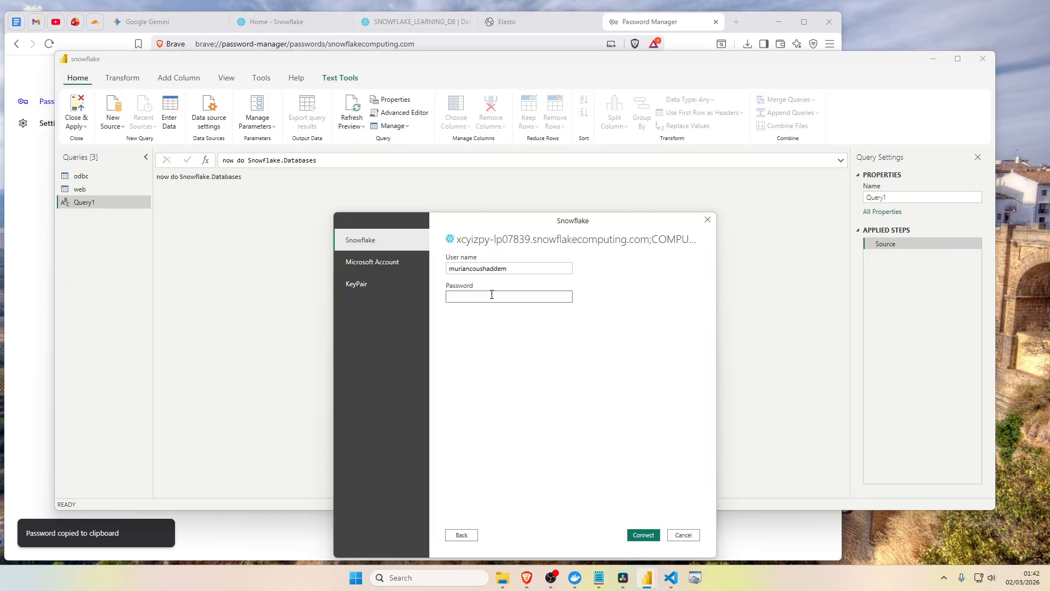
# - Paste the password to connect, then tick CUSTOMER under SNOWFLAKE_SAMPLE_DATA > TPCH_SF10 in Navigator
pyautogui.hotkey('ctrl', 'v')
pyautogui.click(643, 534)
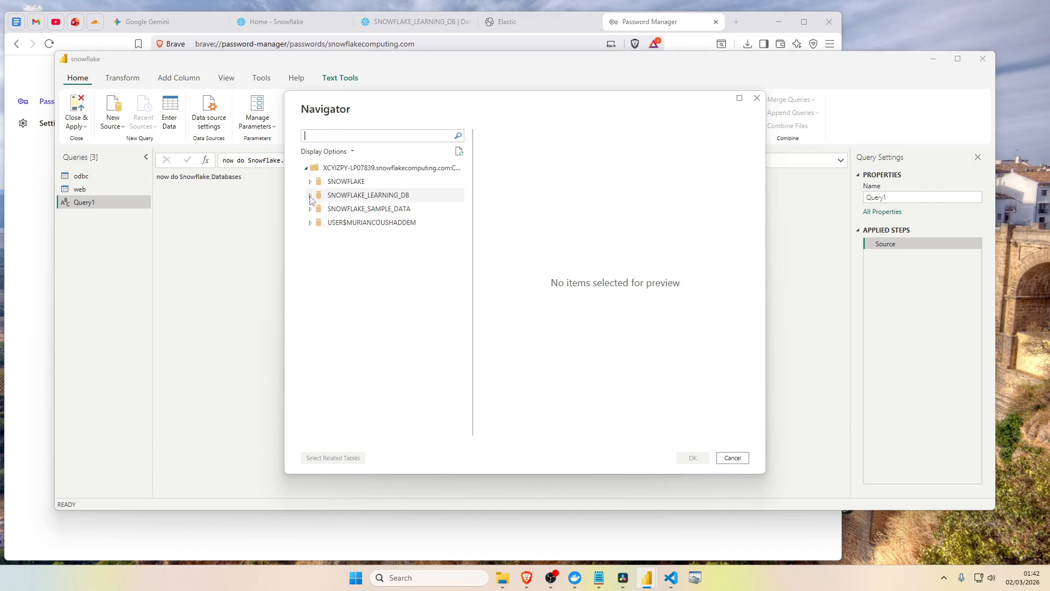
pyautogui.click(311, 210)
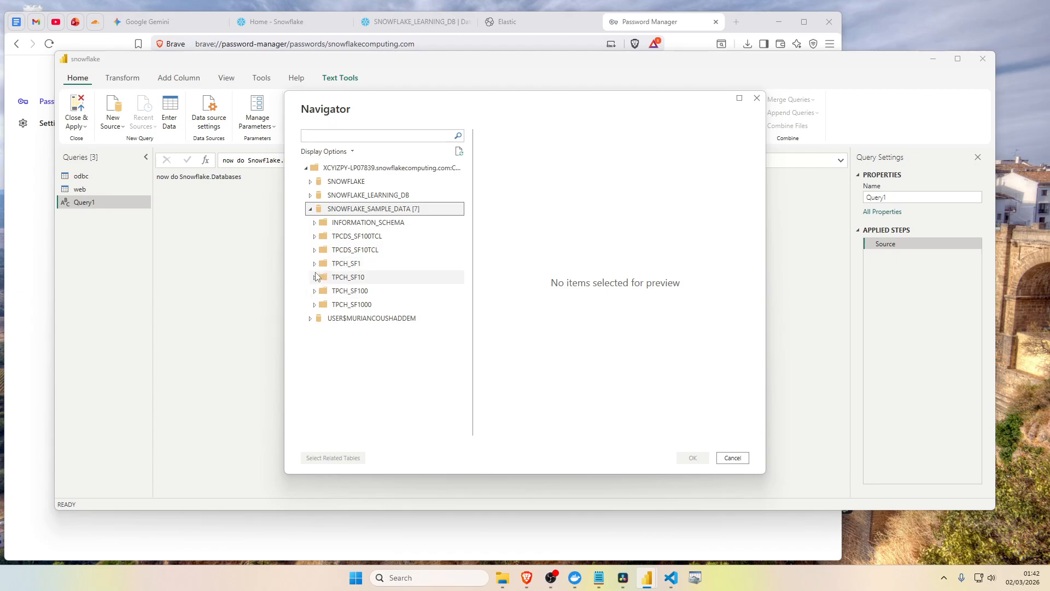
pyautogui.click(315, 277)
pyautogui.click(326, 291)
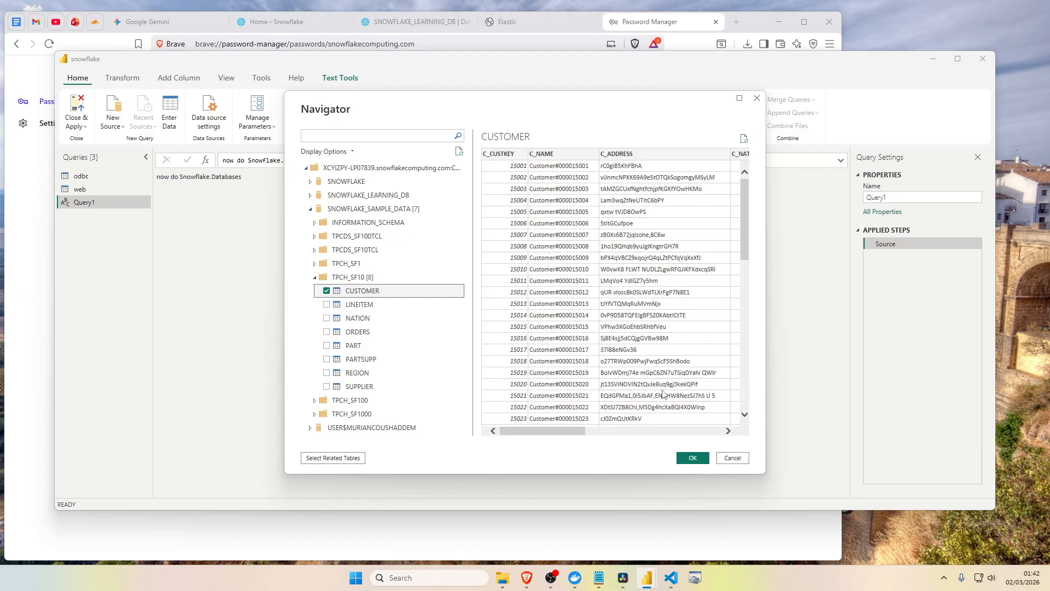
# - Add LINEITEM and ORDERS to CUSTOMER in the TPCH_SF10 Navigator selection and confirm
pyautogui.click(358, 459)
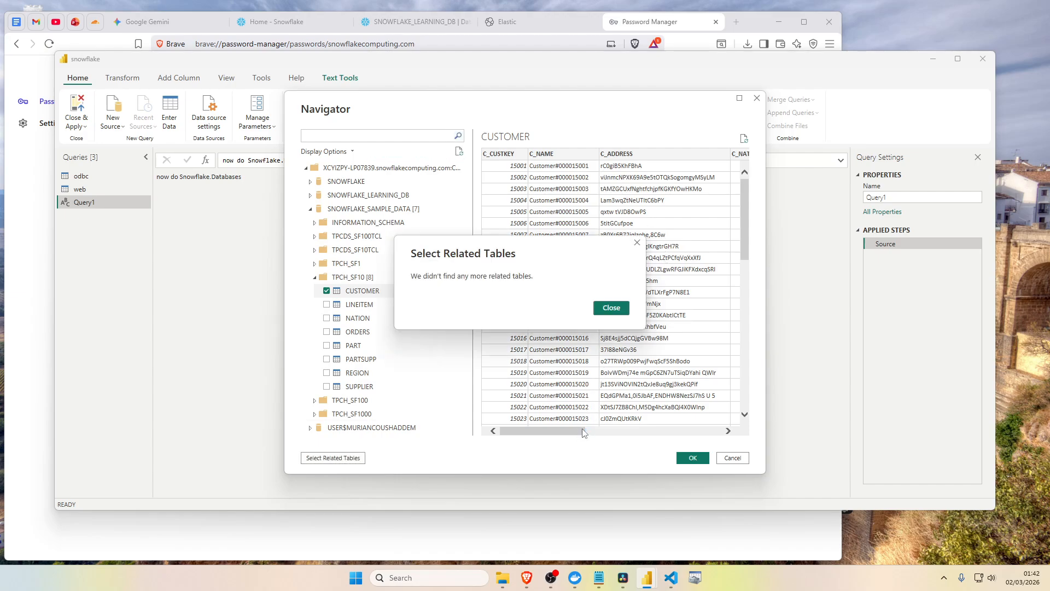
pyautogui.click(620, 310)
pyautogui.moveTo(570, 430)
pyautogui.mouseDown()
pyautogui.moveTo(689, 430)
pyautogui.moveTo(555, 426)
pyautogui.mouseUp()
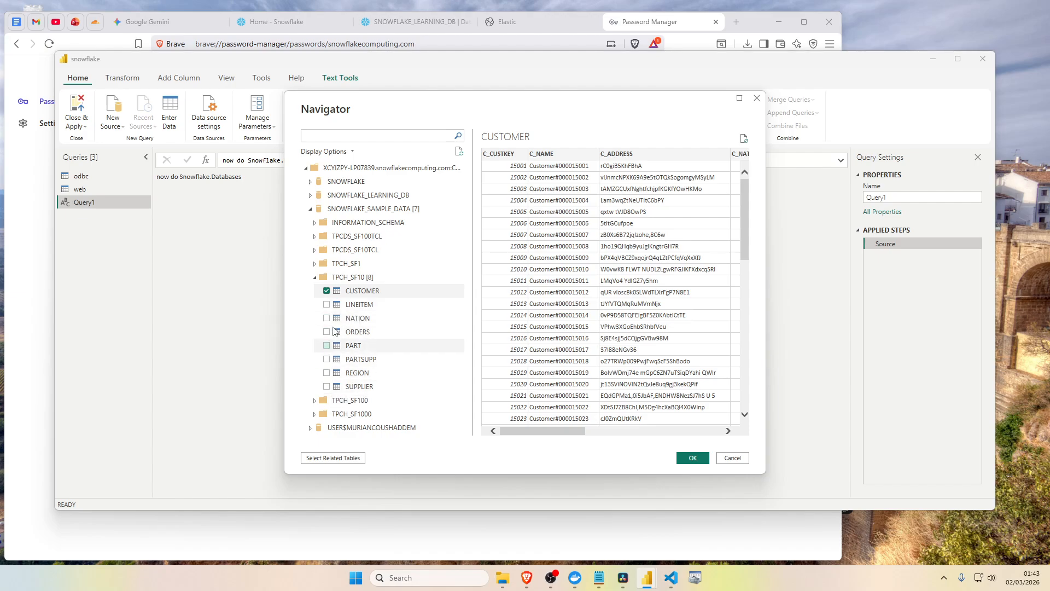
pyautogui.click(327, 305)
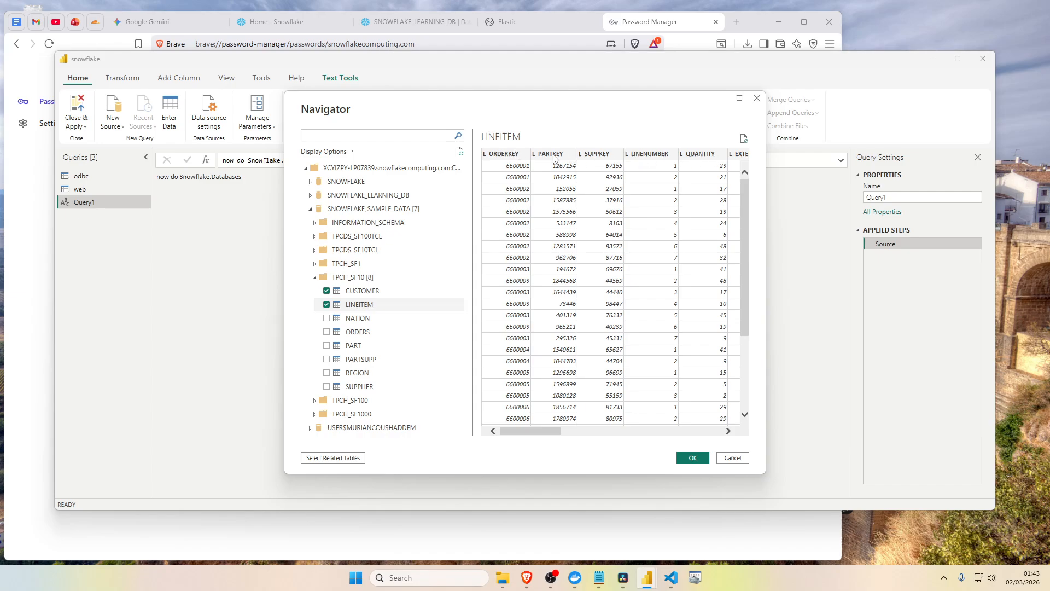
pyautogui.moveTo(533, 432)
pyautogui.mouseDown()
pyautogui.moveTo(711, 432)
pyautogui.moveTo(518, 428)
pyautogui.mouseUp()
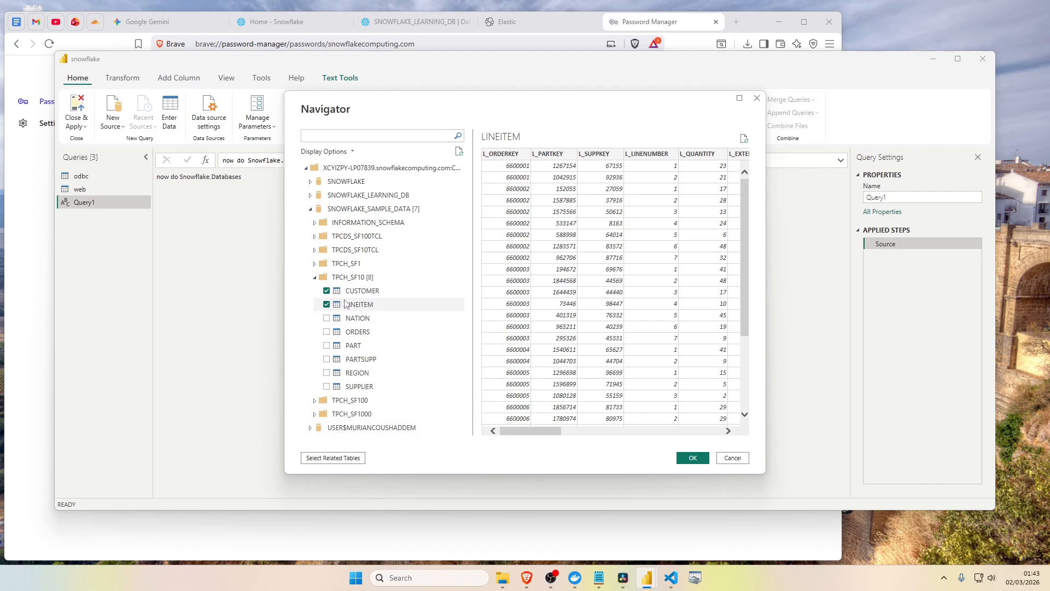
pyautogui.click(333, 458)
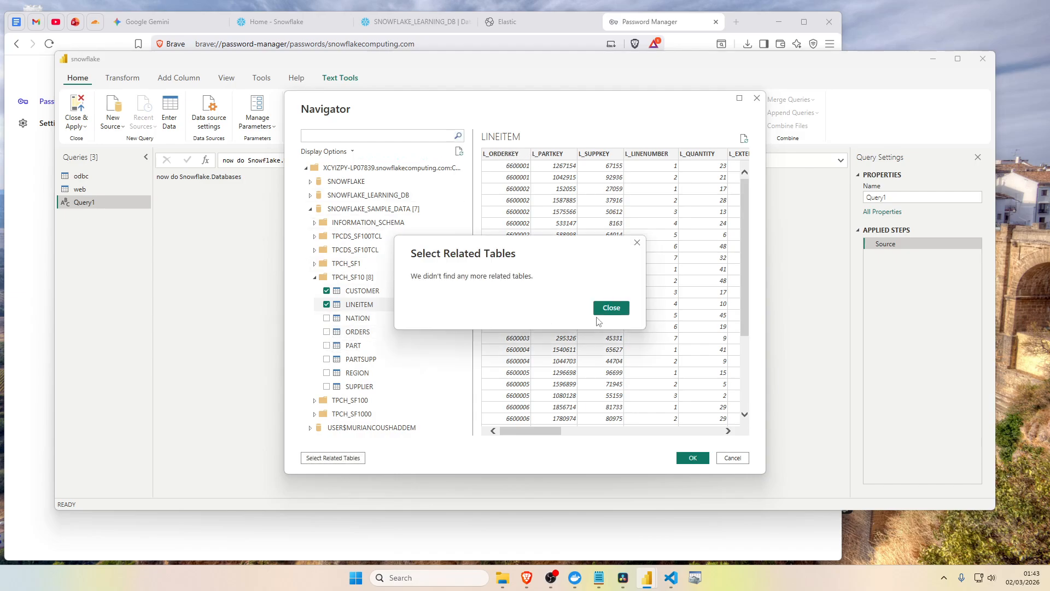
pyautogui.press('Return')
pyautogui.click(328, 333)
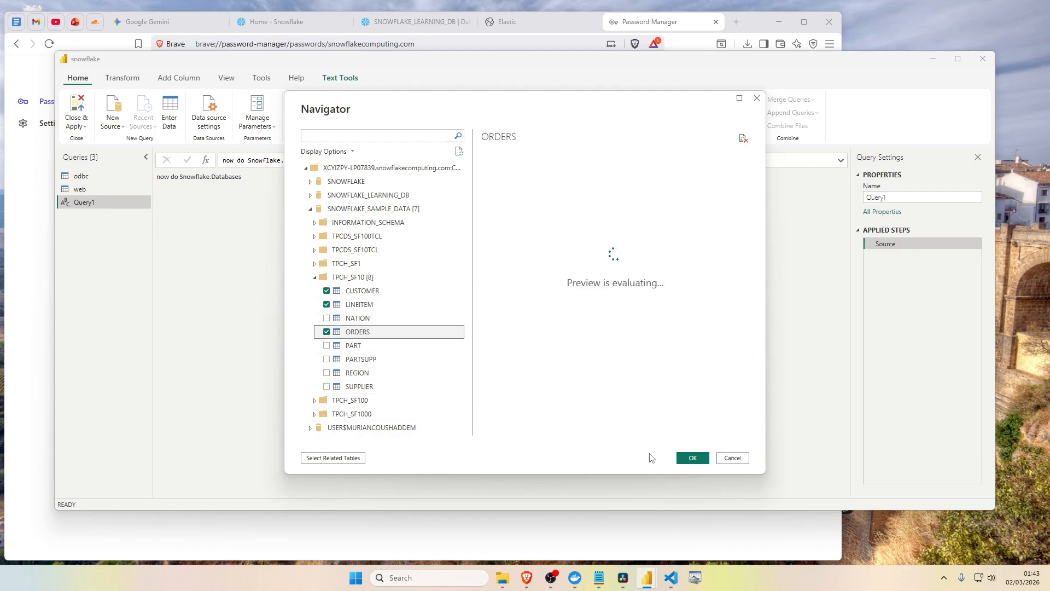
pyautogui.click(372, 305)
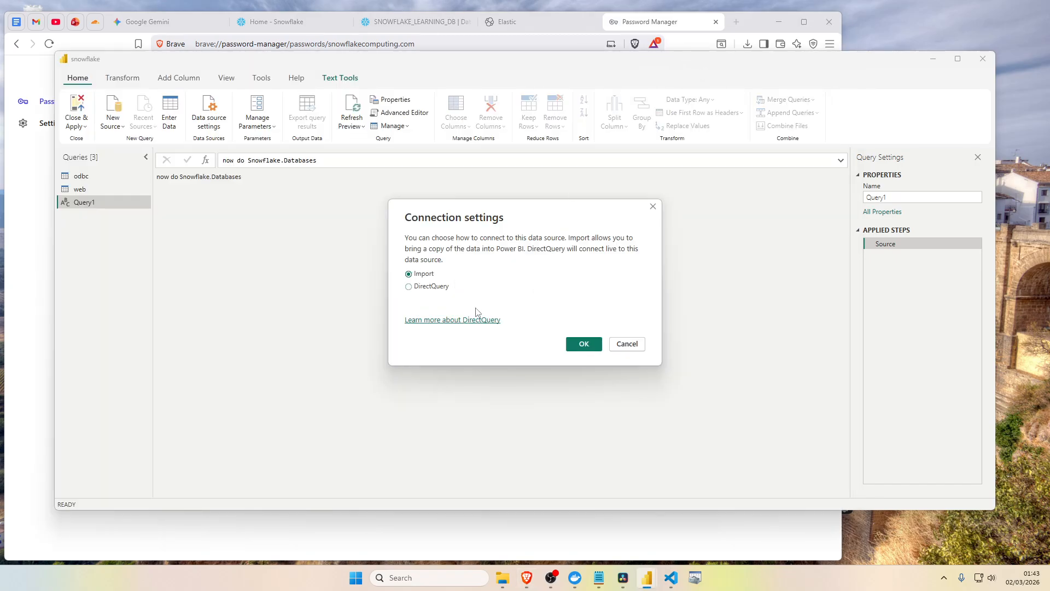
# - Load the three tables in Import mode, delete the web query, and preview the odbc query
pyautogui.click(582, 345)
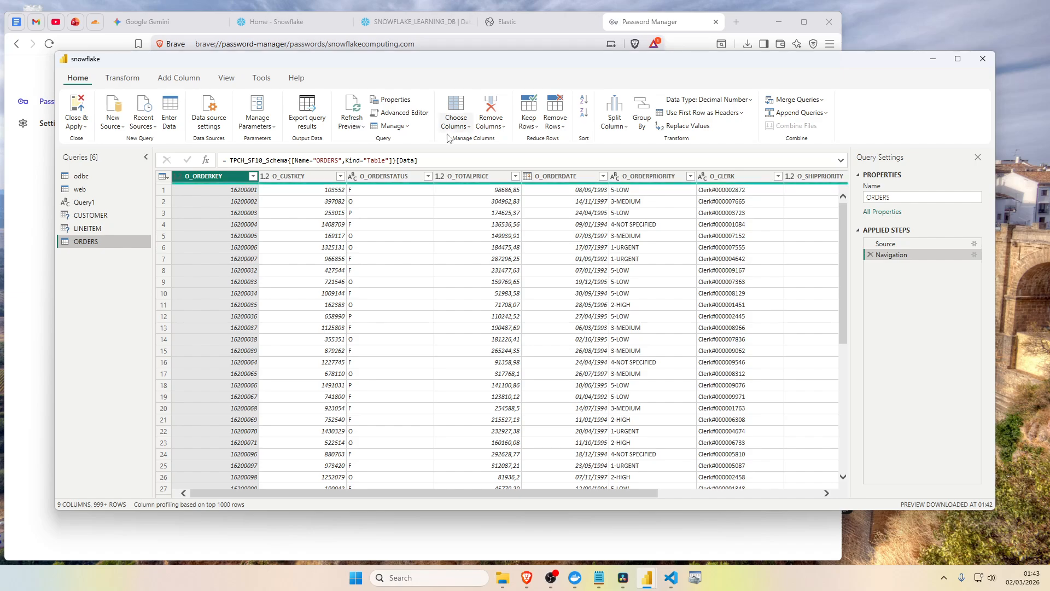
pyautogui.rightClick(117, 195)
pyautogui.click(141, 220)
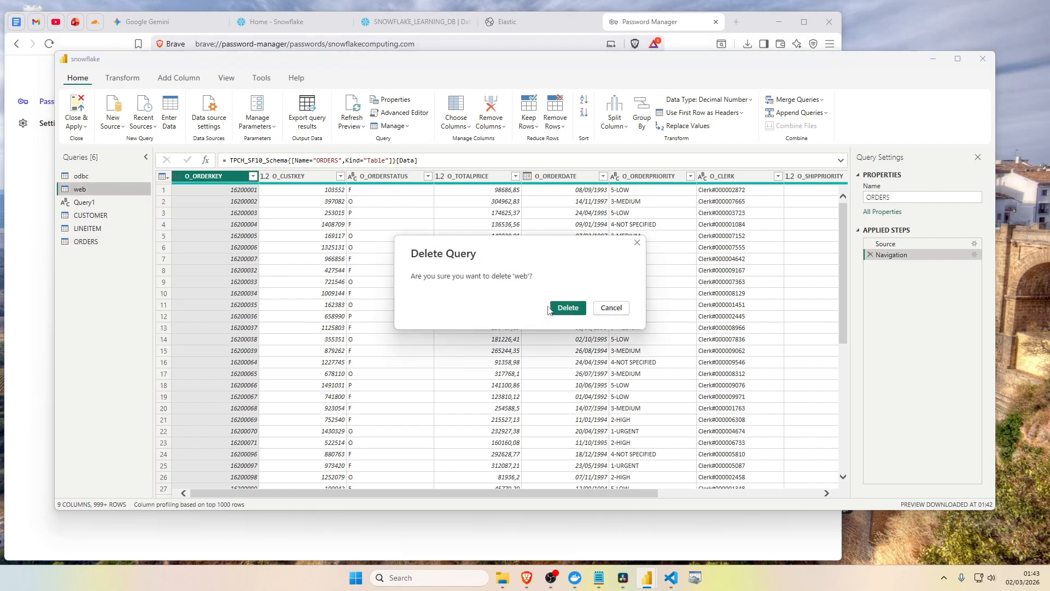
pyautogui.click(567, 308)
pyautogui.rightClick(93, 178)
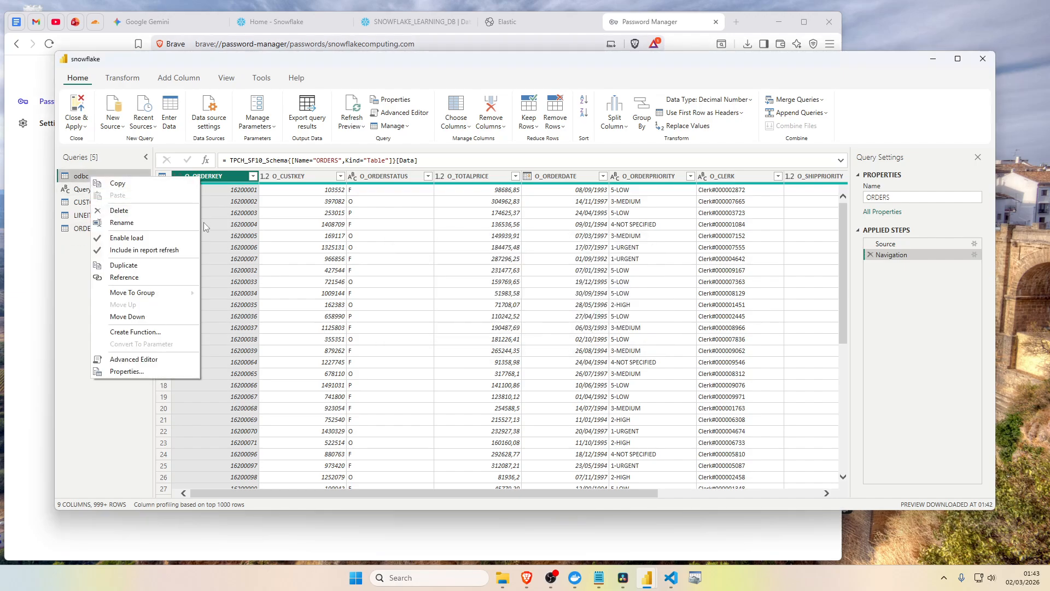
pyautogui.click(86, 175)
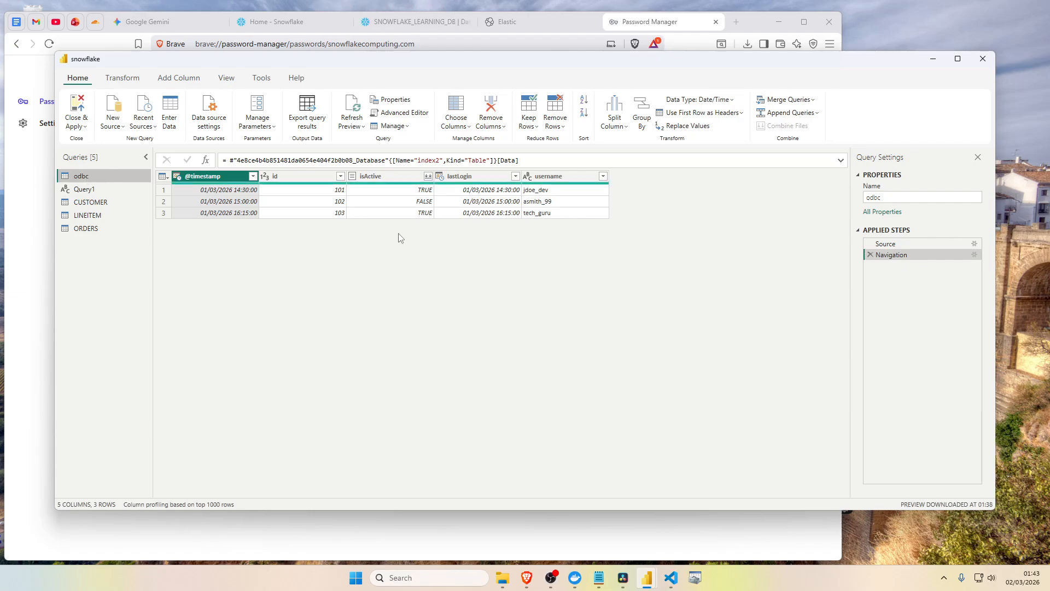
# - In the odbc query's Advanced Editor, change the DSN to youtube and remove the index2_Table line
pyautogui.click(405, 113)
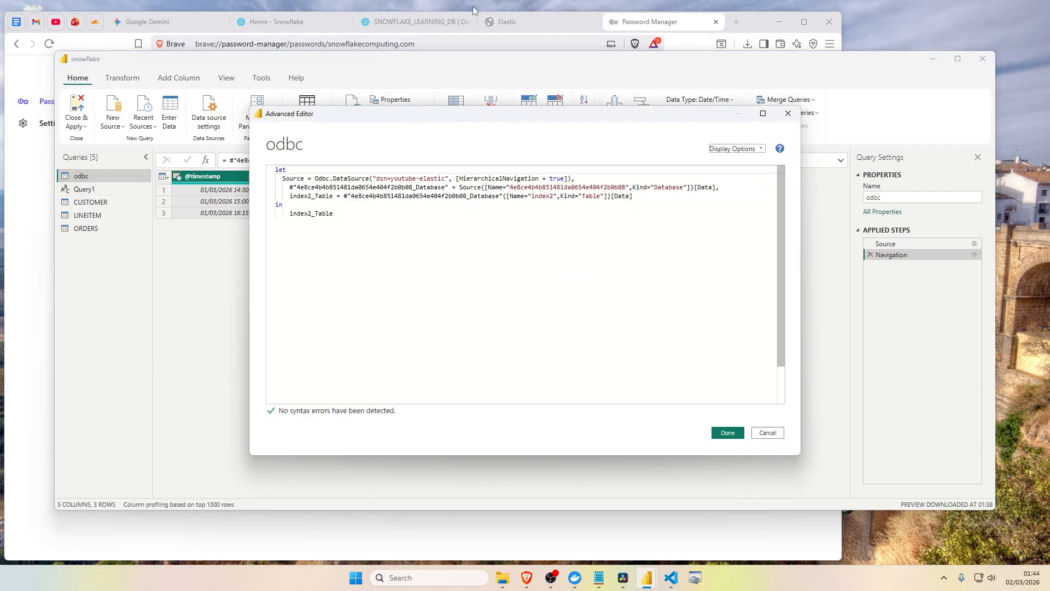
pyautogui.moveTo(445, 178); pyautogui.dragTo(417, 178)
pyautogui.press('BackSpace')
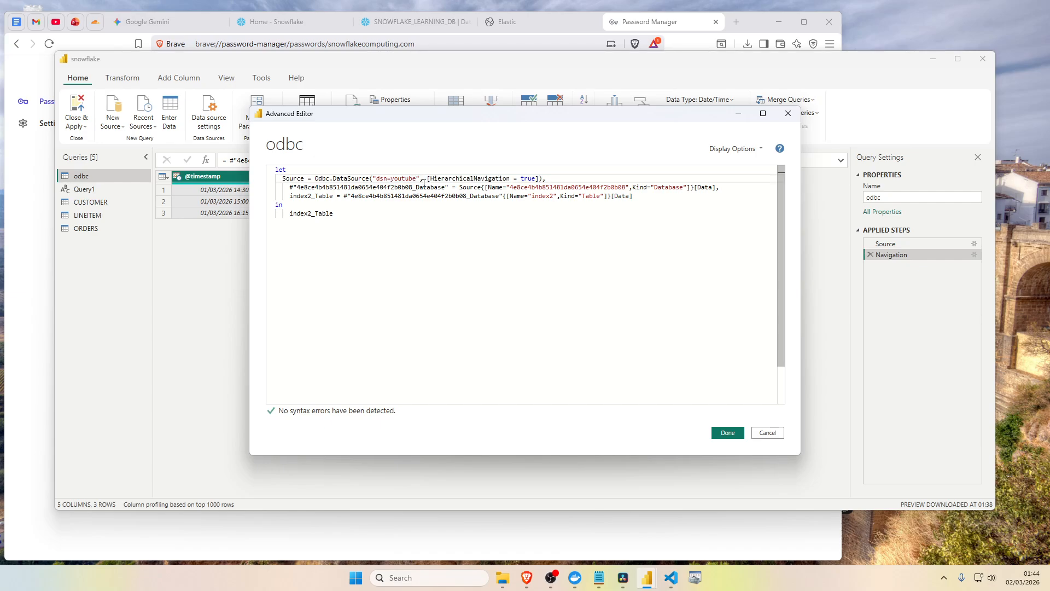
pyautogui.doubleClick(535, 187)
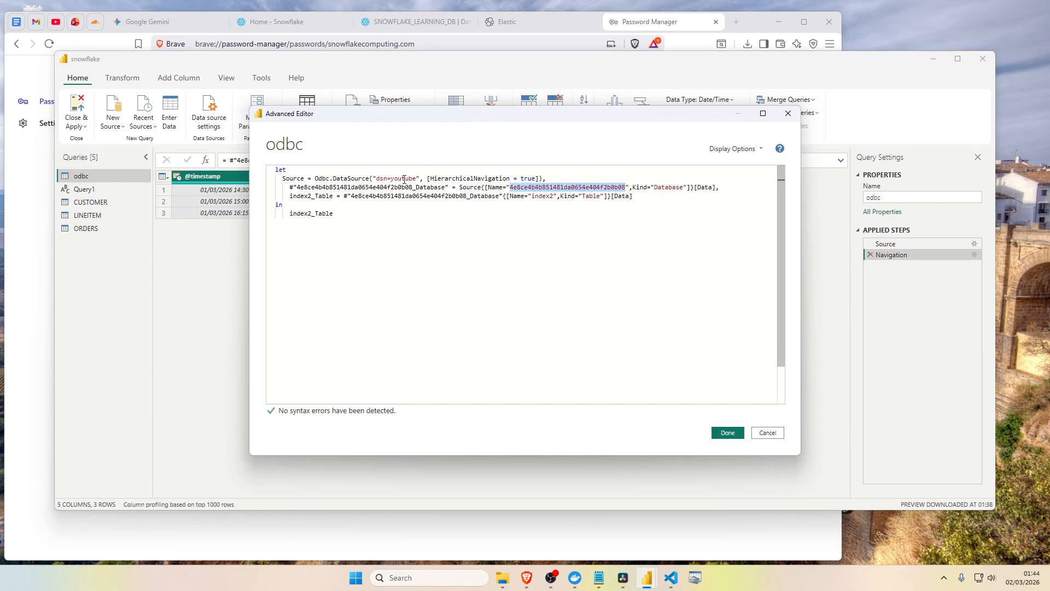
pyautogui.doubleClick(543, 196)
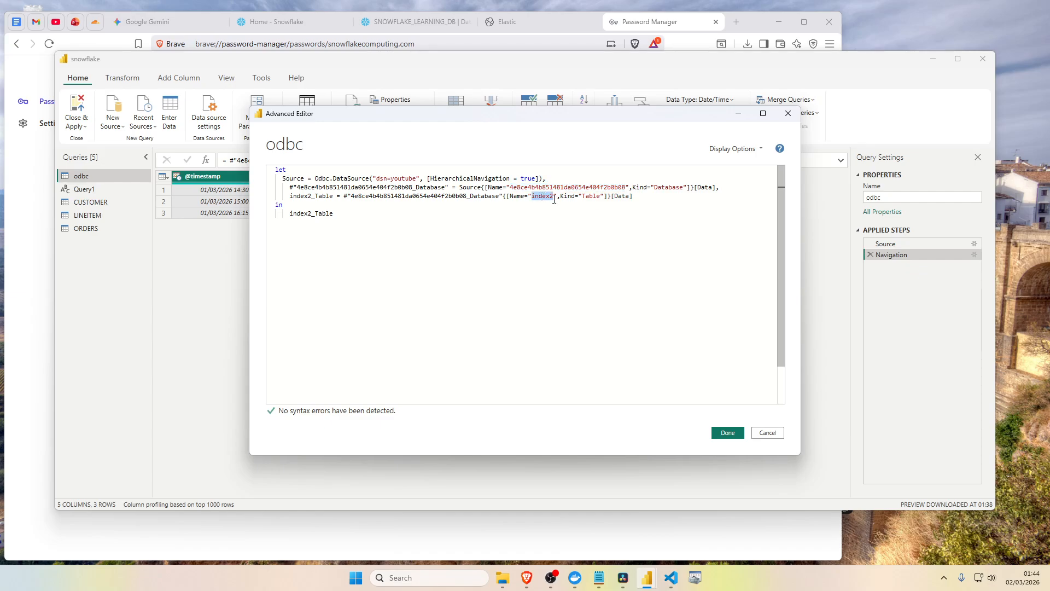
pyautogui.doubleClick(556, 188)
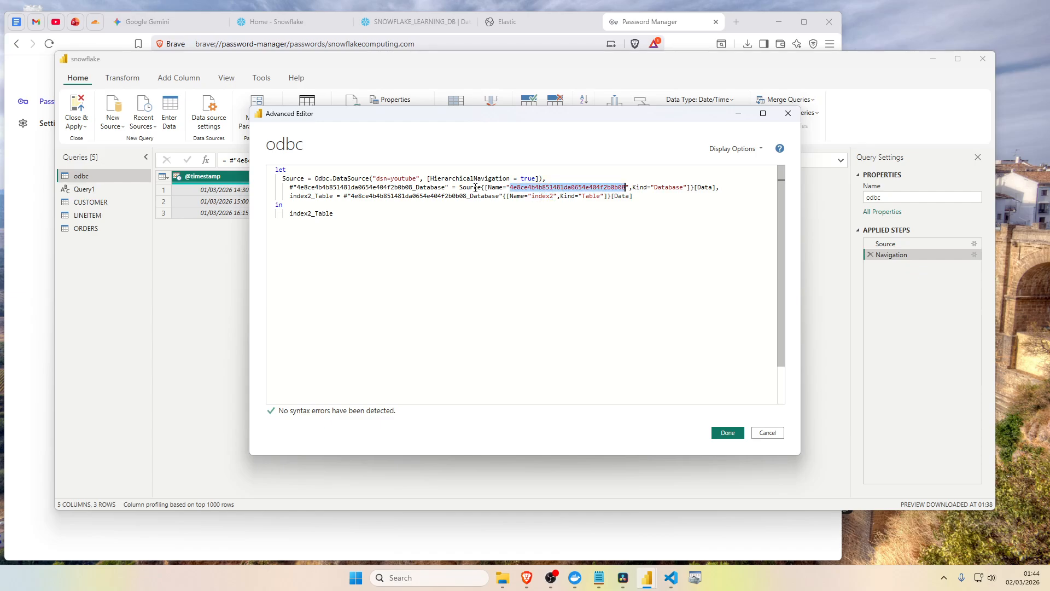
pyautogui.doubleClick(407, 187)
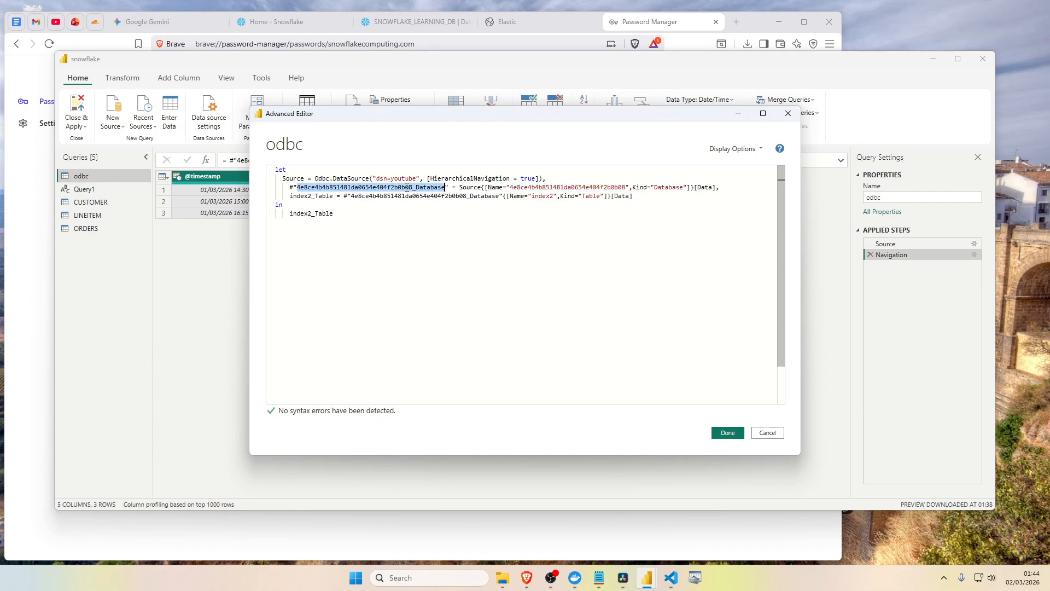
pyautogui.doubleClick(568, 188)
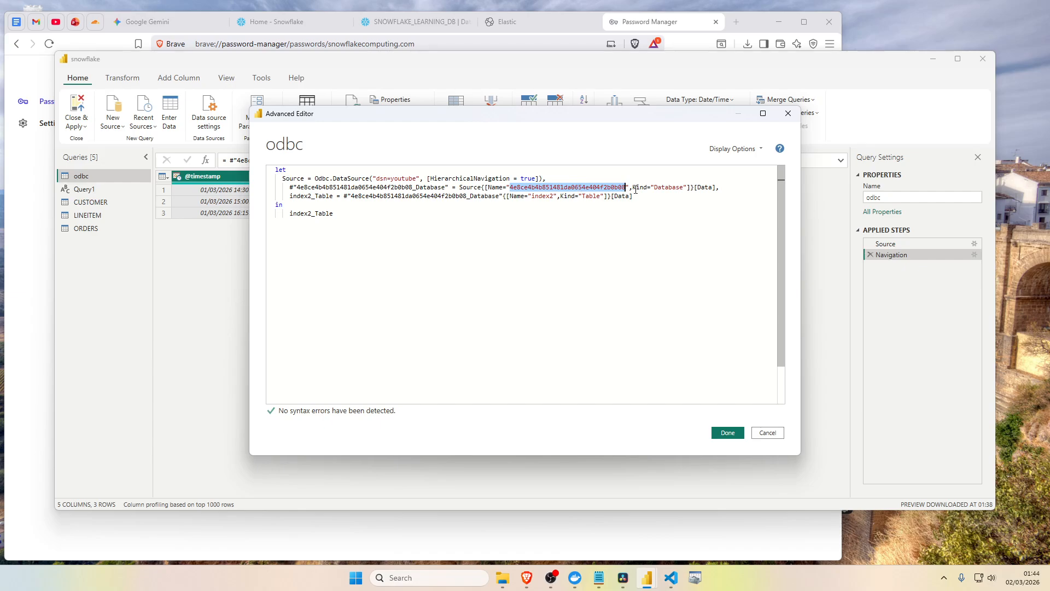
pyautogui.press('BackSpace')
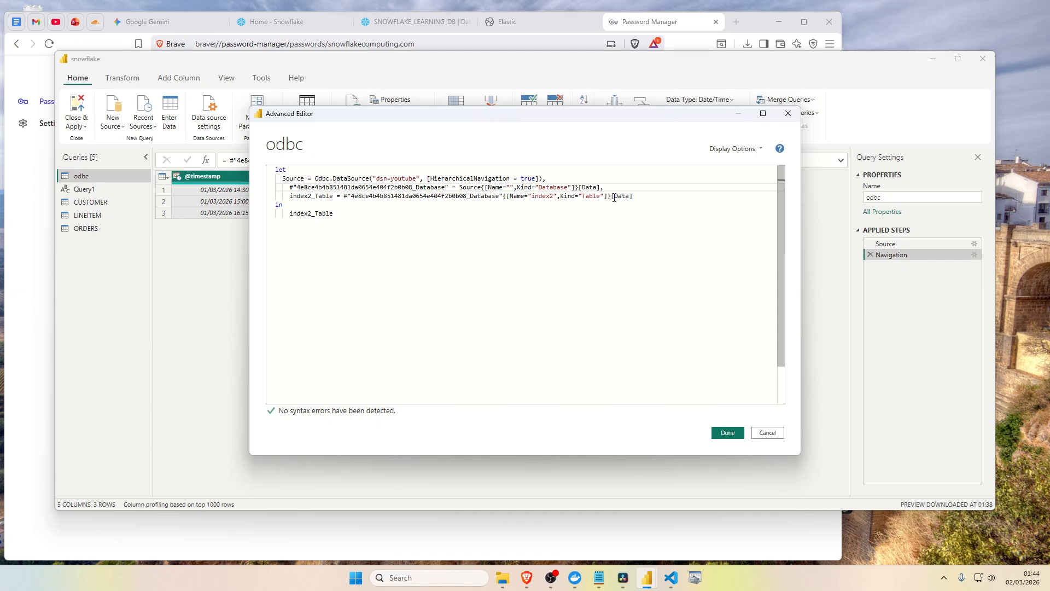
pyautogui.moveTo(634, 196); pyautogui.dragTo(261, 197)
pyautogui.press('BackSpace')
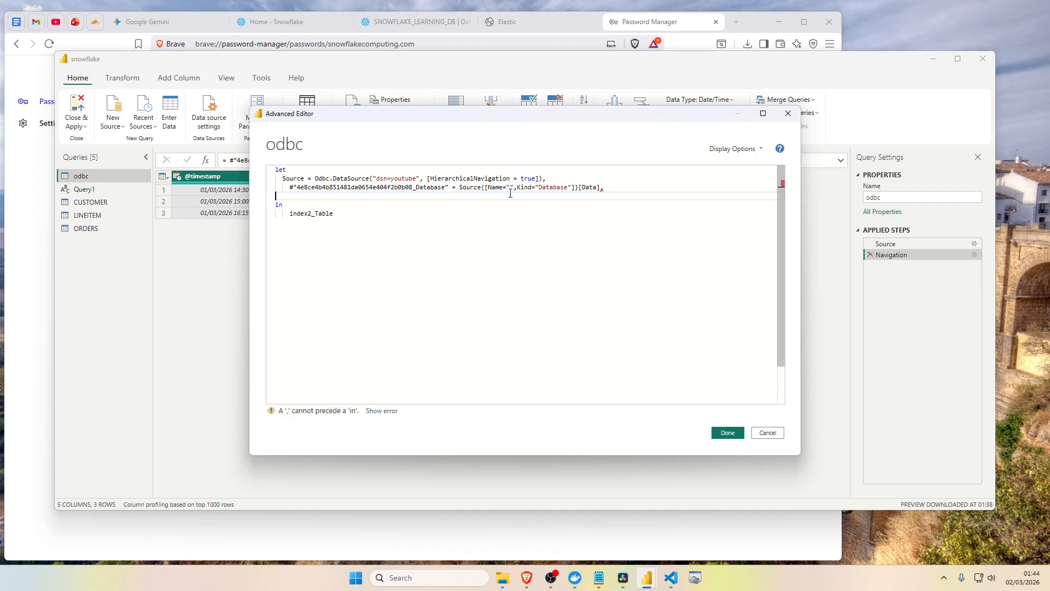
pyautogui.press('BackSpace')
pyautogui.press('BackSpace')
# - Rename the database step to step1 and set its Name to "SNOWFLAKE_SAMPLE_DATA"
pyautogui.doubleClick(322, 205)
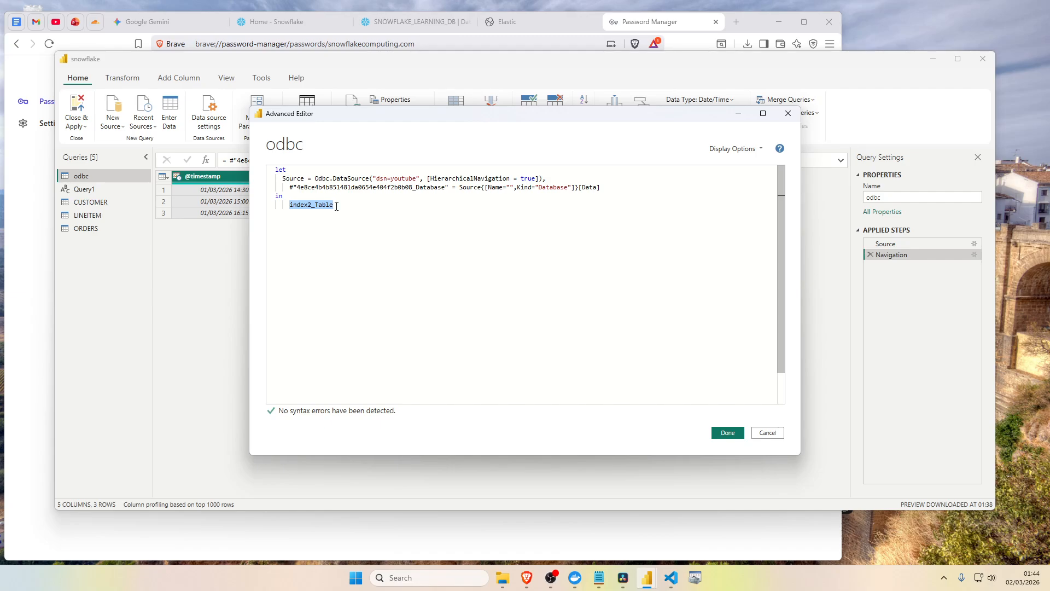
pyautogui.write('step1')
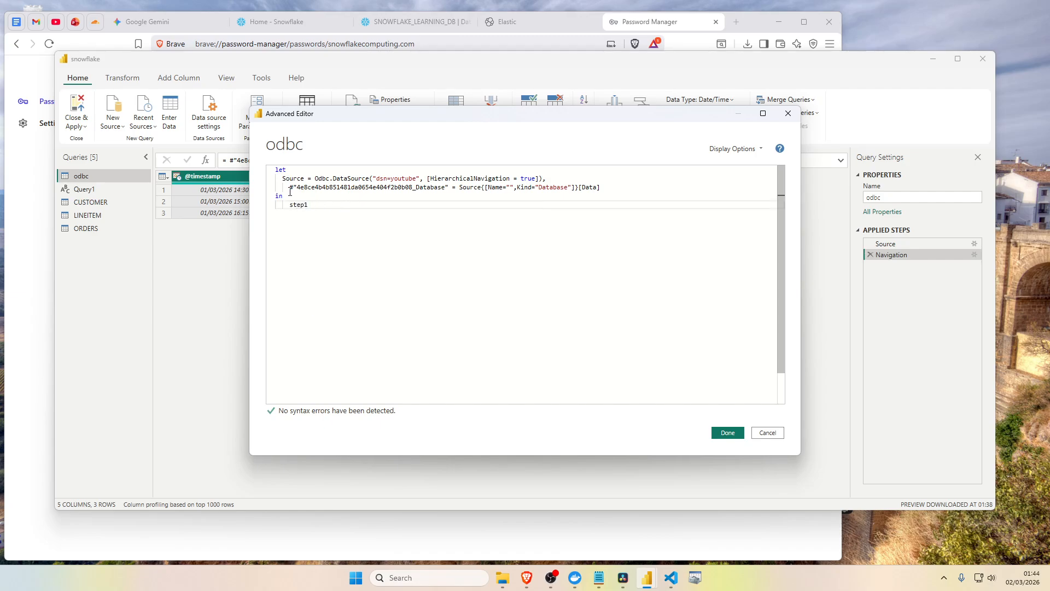
pyautogui.moveTo(289, 188); pyautogui.dragTo(451, 188)
pyautogui.write('step1')
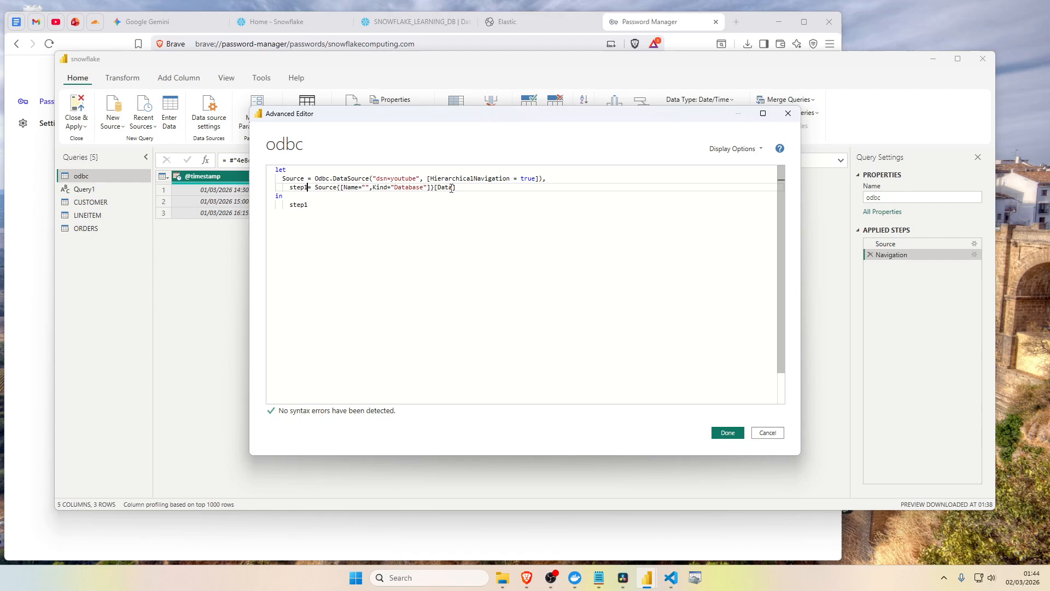
pyautogui.doubleClick(299, 206)
pyautogui.doubleClick(299, 188)
pyautogui.doubleClick(300, 206)
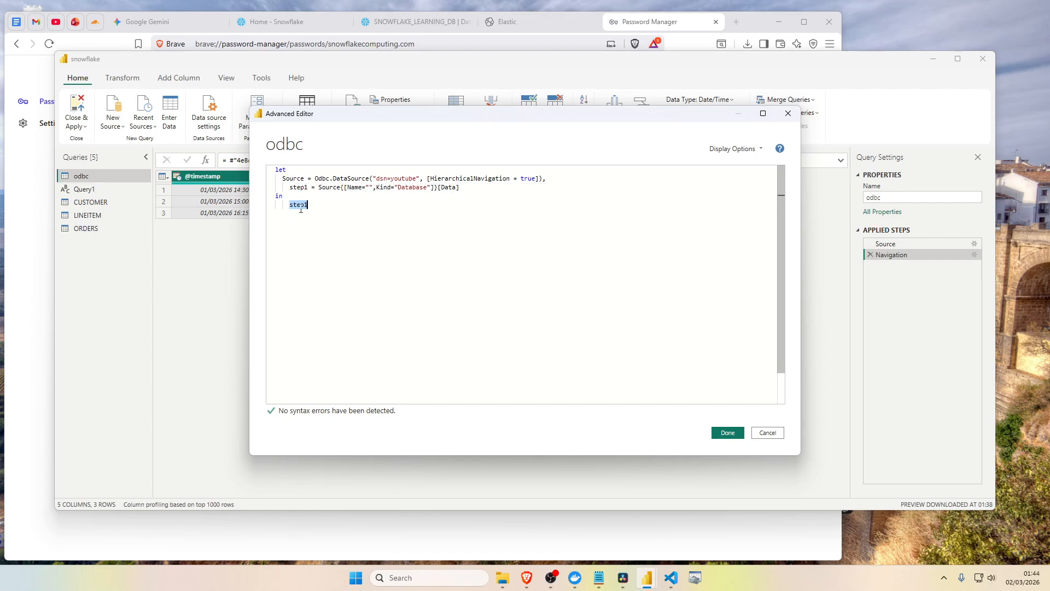
pyautogui.doubleClick(299, 188)
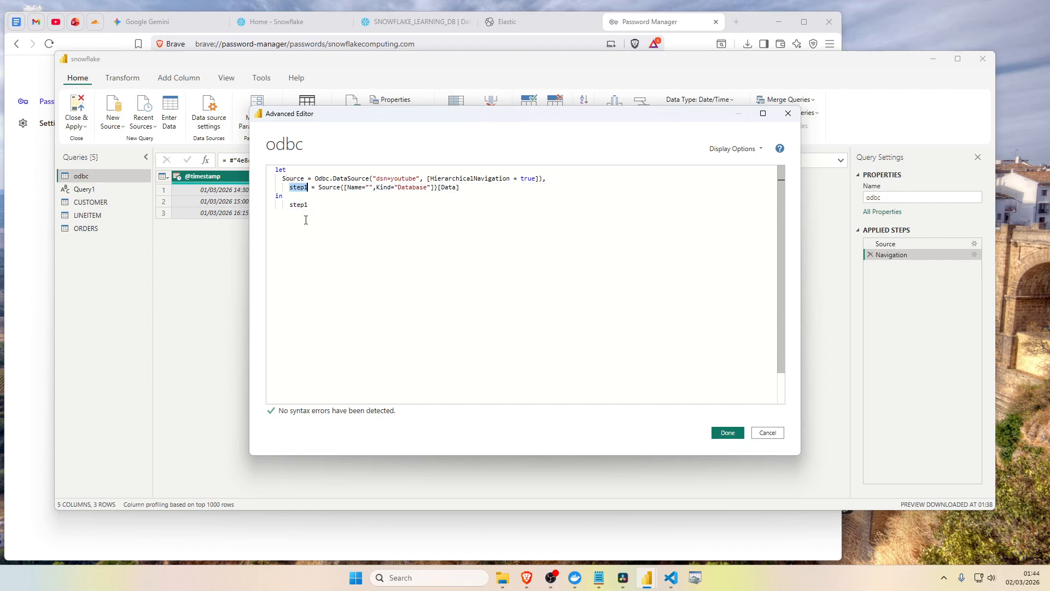
pyautogui.click(369, 187)
pyautogui.write('SNOWFLAK')
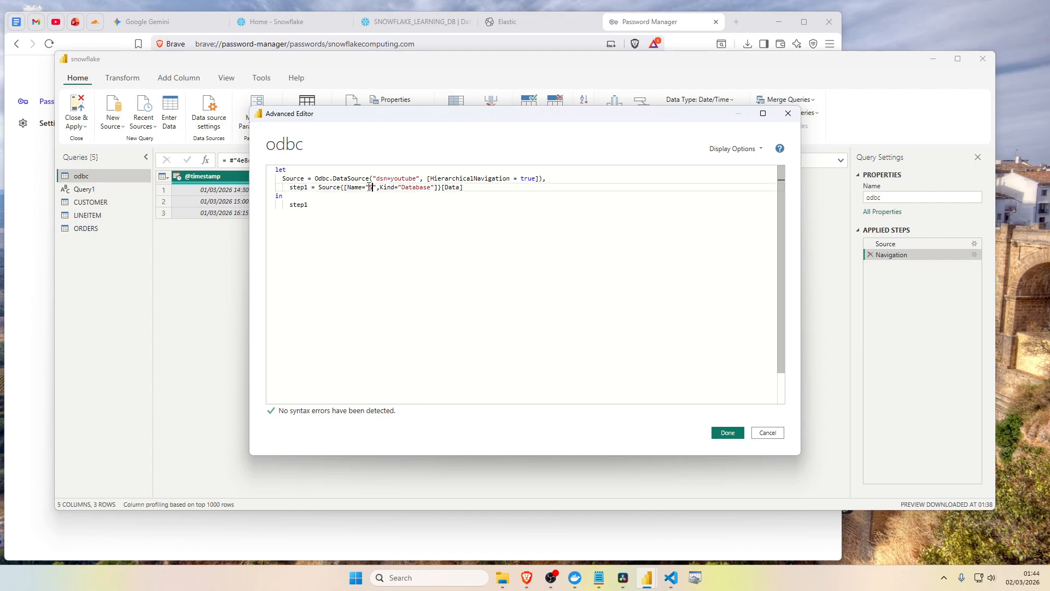
pyautogui.write('E_SAMPLE_')
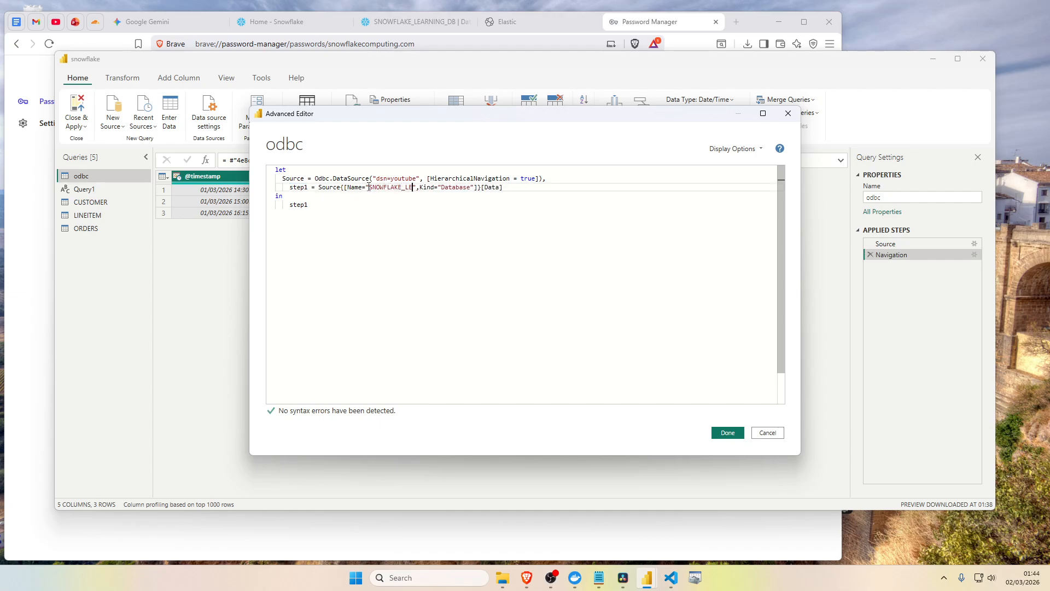
pyautogui.write('DATA')
# - Review the finished code and bring up the ODBC Data Source Administrator
pyautogui.hotkey('ctrl', 'a')
pyautogui.click(641, 362)
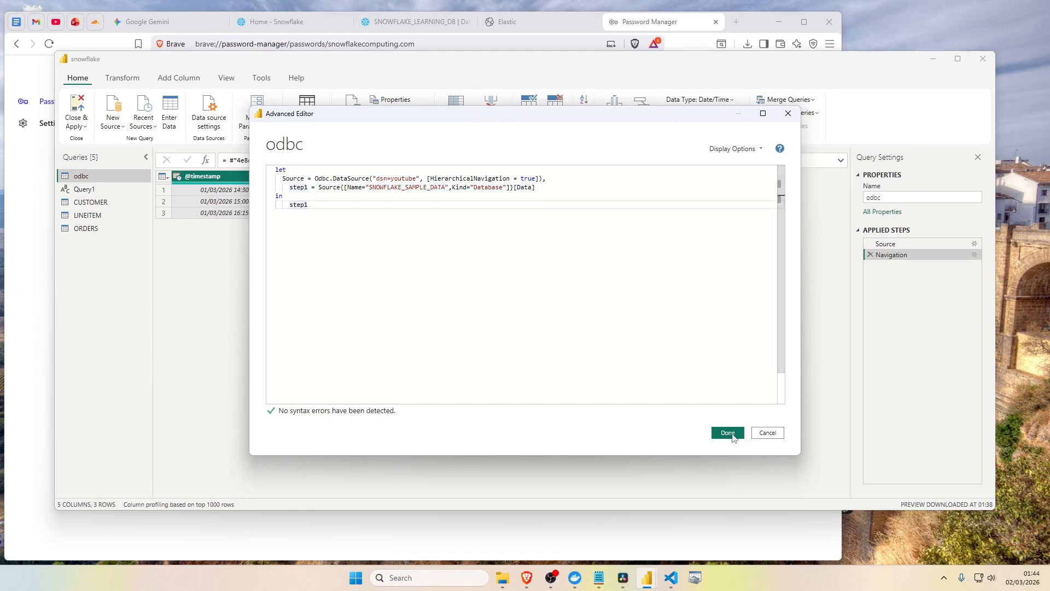
pyautogui.click(695, 578)
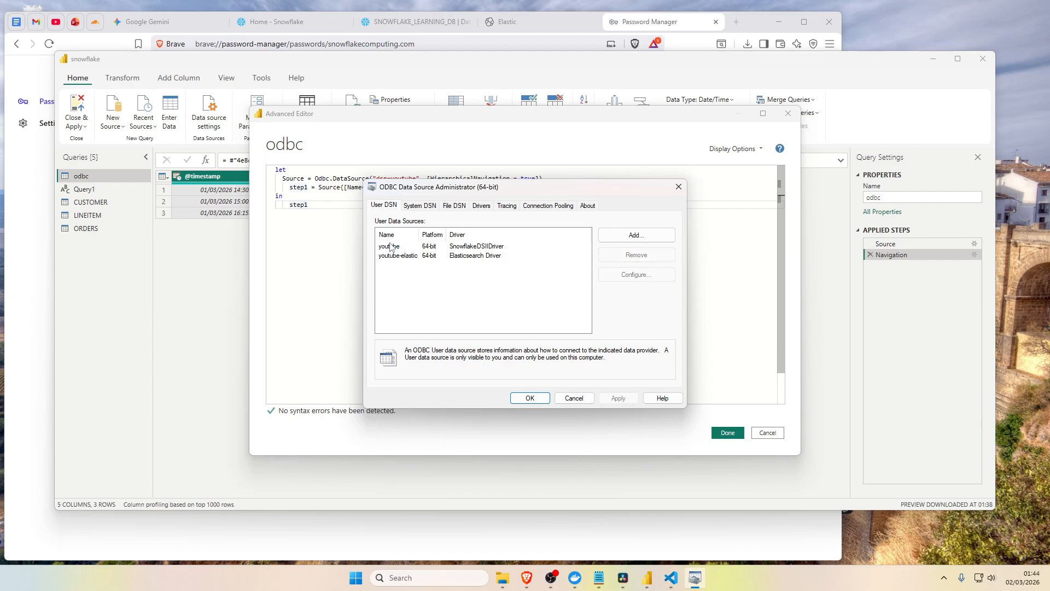
# - Open the youtube DSN's Snowflake configuration and clear its Database value
pyautogui.click(394, 247)
pyautogui.click(641, 279)
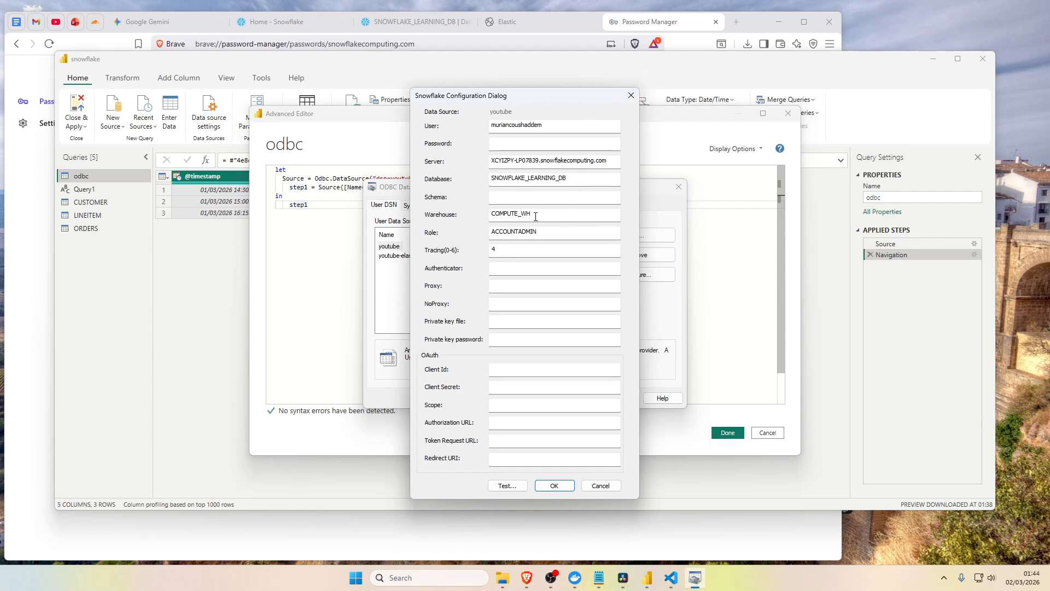
pyautogui.click(631, 96)
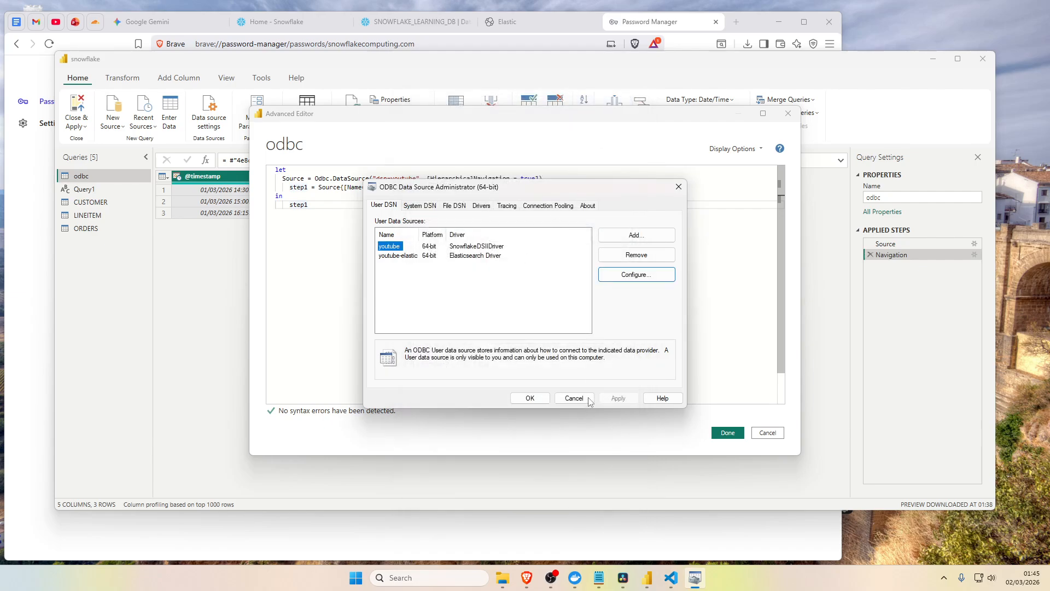
pyautogui.click(646, 280)
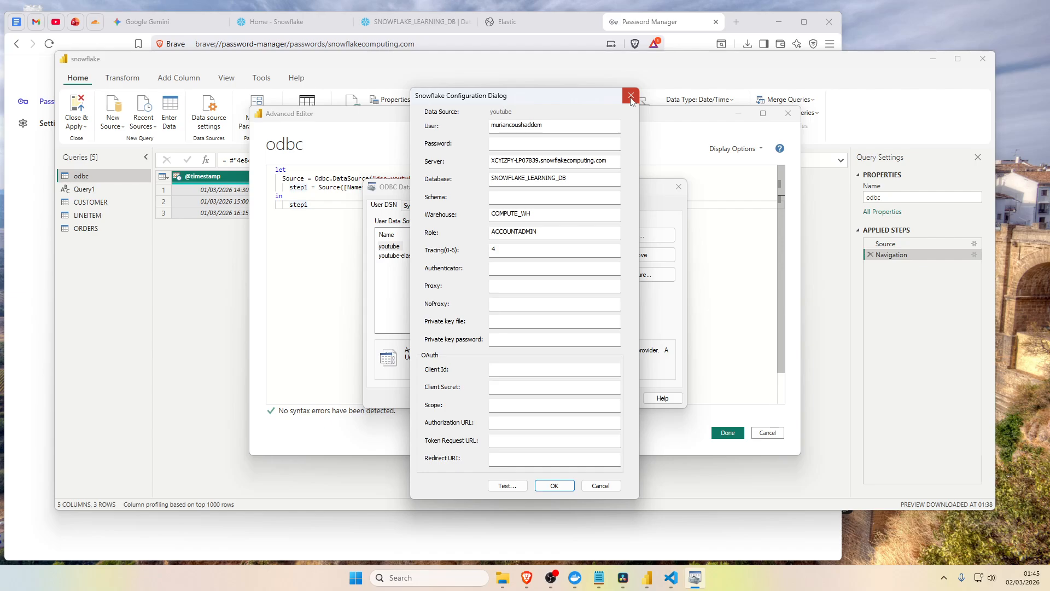
pyautogui.click(566, 178)
pyautogui.write('ATA')
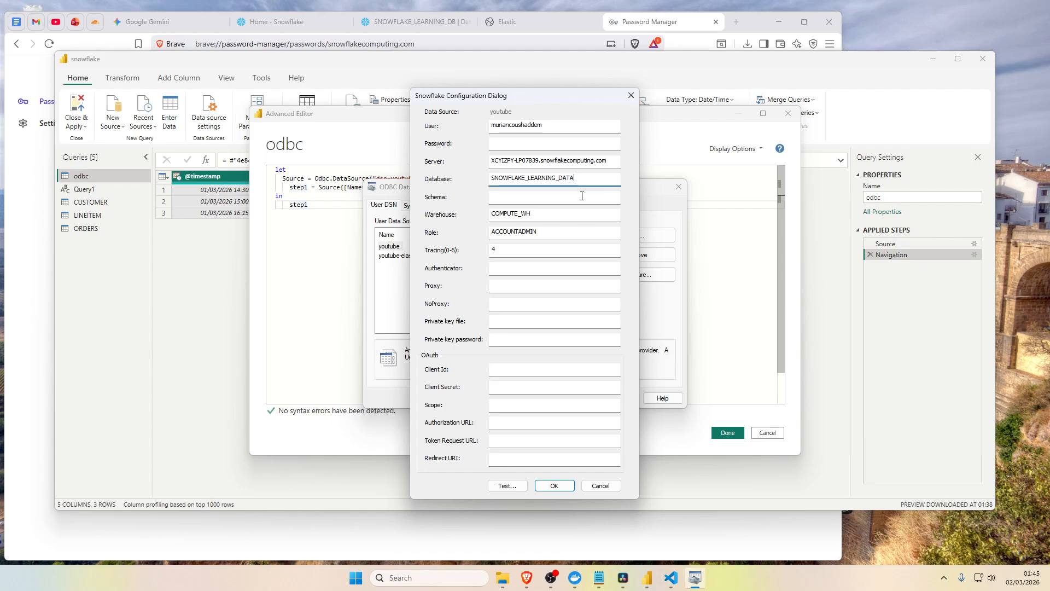
pyautogui.moveTo(574, 179); pyautogui.dragTo(532, 178)
pyautogui.click(530, 177)
pyautogui.hotkey('ctrl', 'a')
pyautogui.press('BackSpace')
# - Test the youtube DSN connection, then close the configuration and the ODBC Administrator
pyautogui.click(506, 485)
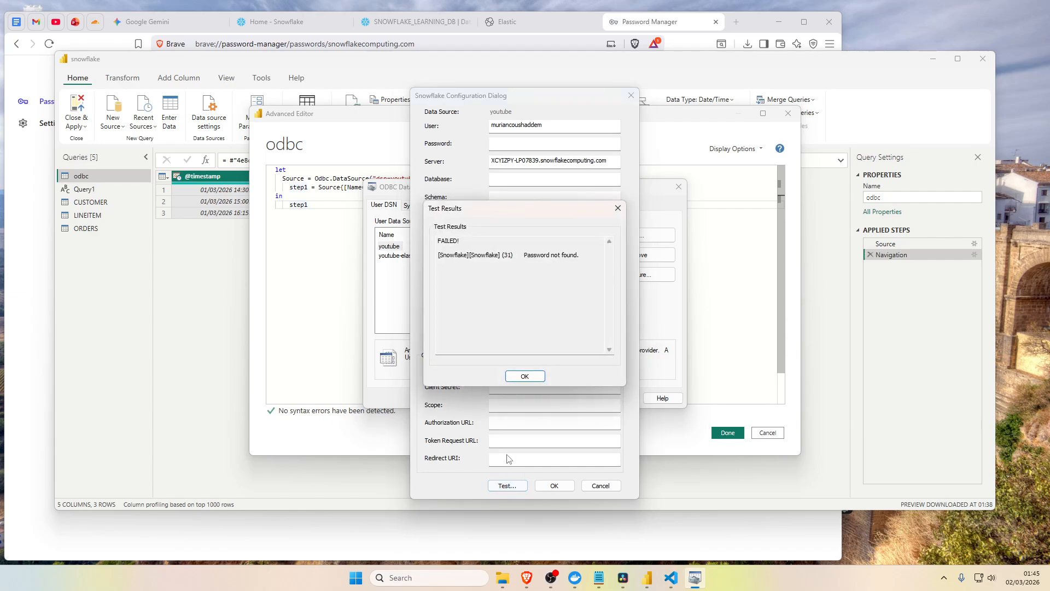
pyautogui.click(525, 376)
pyautogui.click(600, 485)
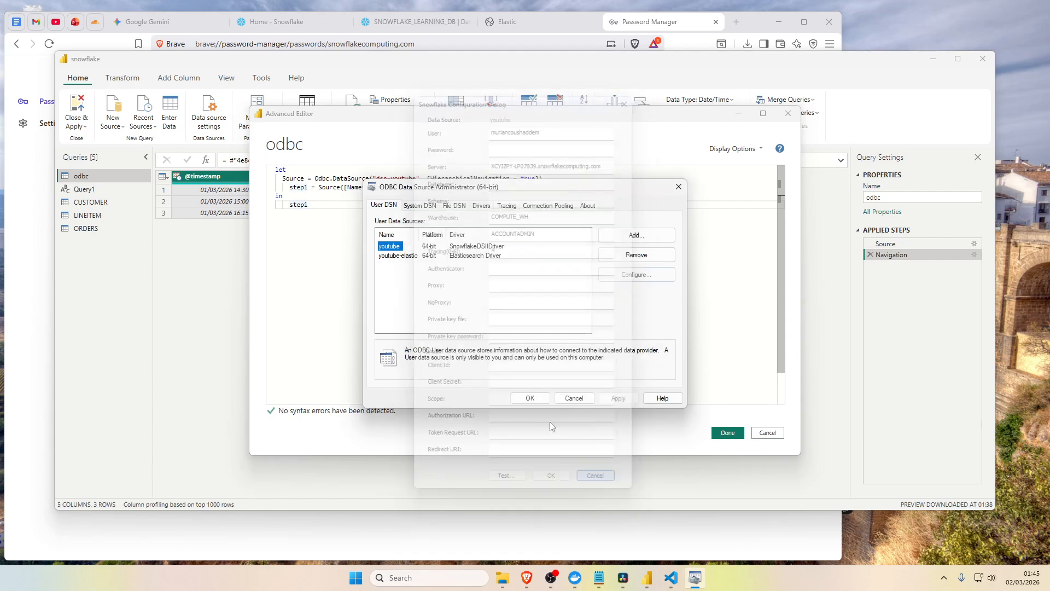
pyautogui.click(678, 186)
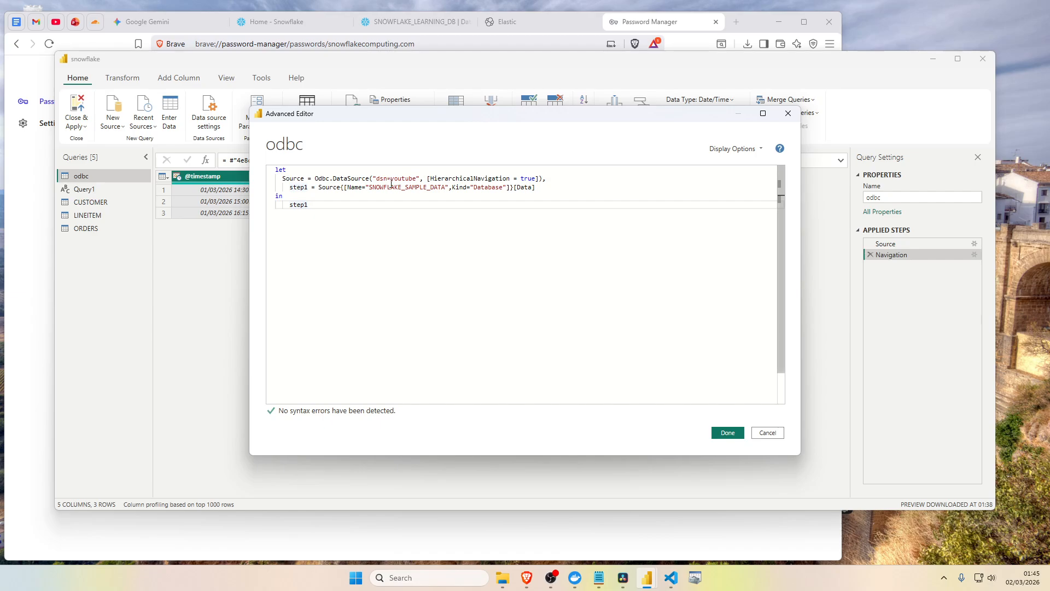
# - Change step1's database from SNOWFLAKE_SAMPLE_DATA to SNOWFLAKE_LEARNING_DB and save the query code
pyautogui.doubleClick(428, 187)
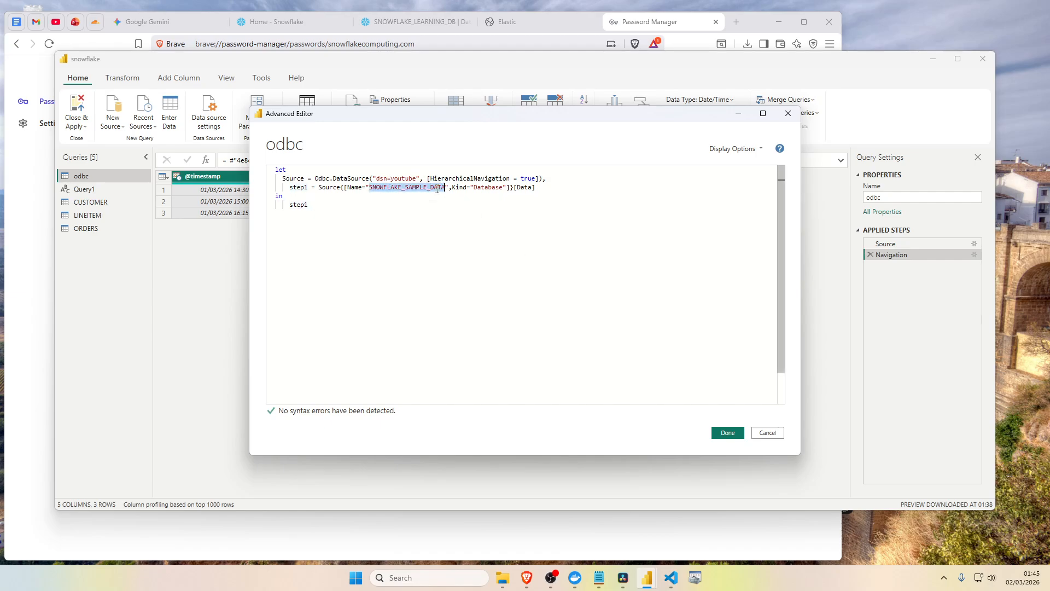
pyautogui.press('Right')
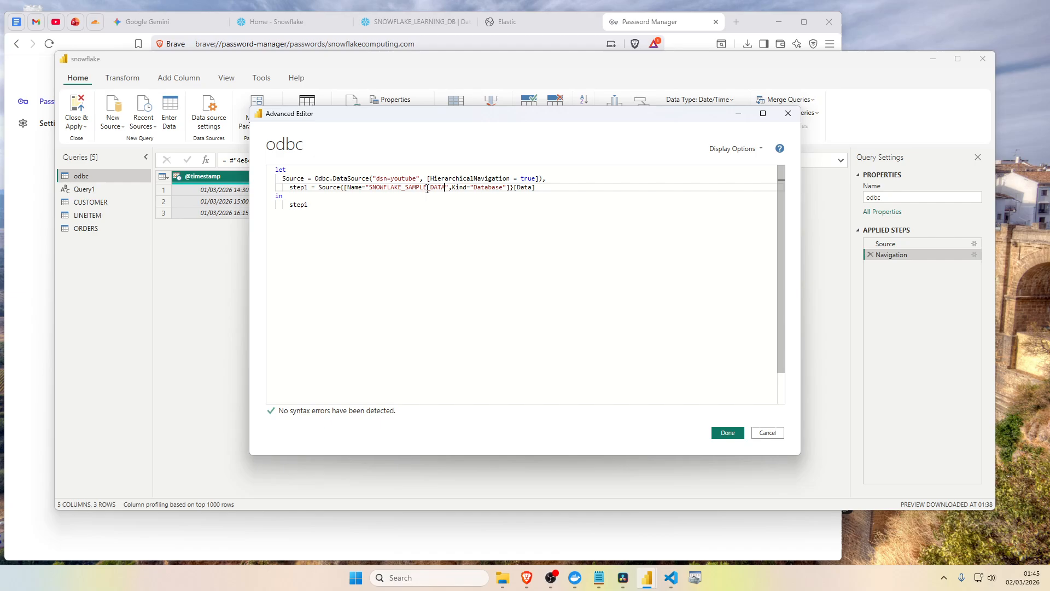
pyautogui.press('BackSpace')
pyautogui.press('BackSpace')
pyautogui.press('BackSpace')
pyautogui.press('BackSpace')
pyautogui.press('BackSpace')
pyautogui.press('BackSpace')
pyautogui.press('BackSpace')
pyautogui.press('BackSpace')
pyautogui.press('BackSpace')
pyautogui.press('BackSpace')
pyautogui.press('BackSpace')
pyautogui.write('LEARNING_DB')
pyautogui.click(730, 432)
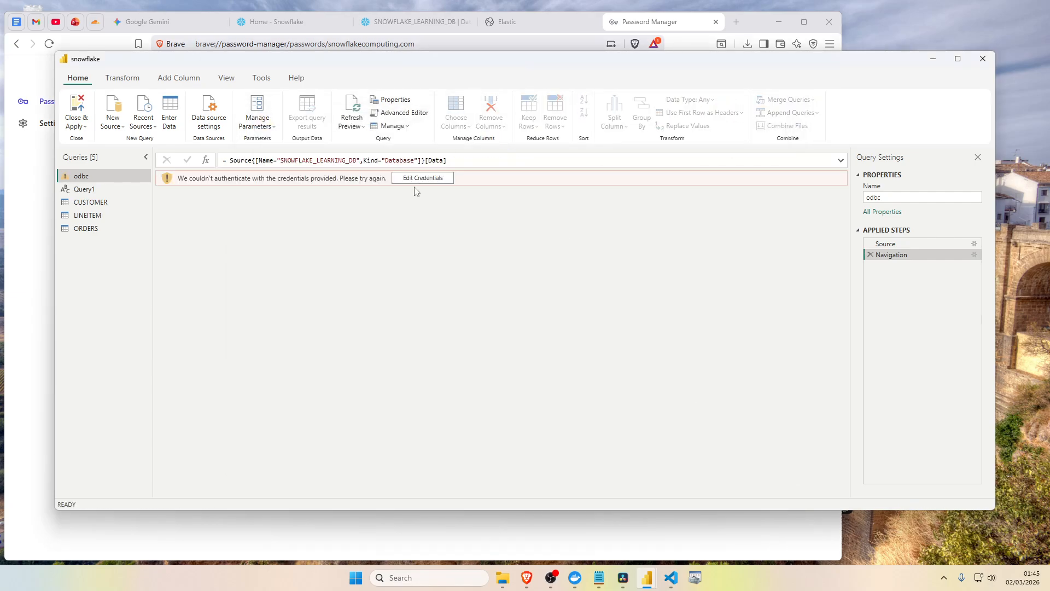
pyautogui.click(418, 179)
pyautogui.click(391, 207)
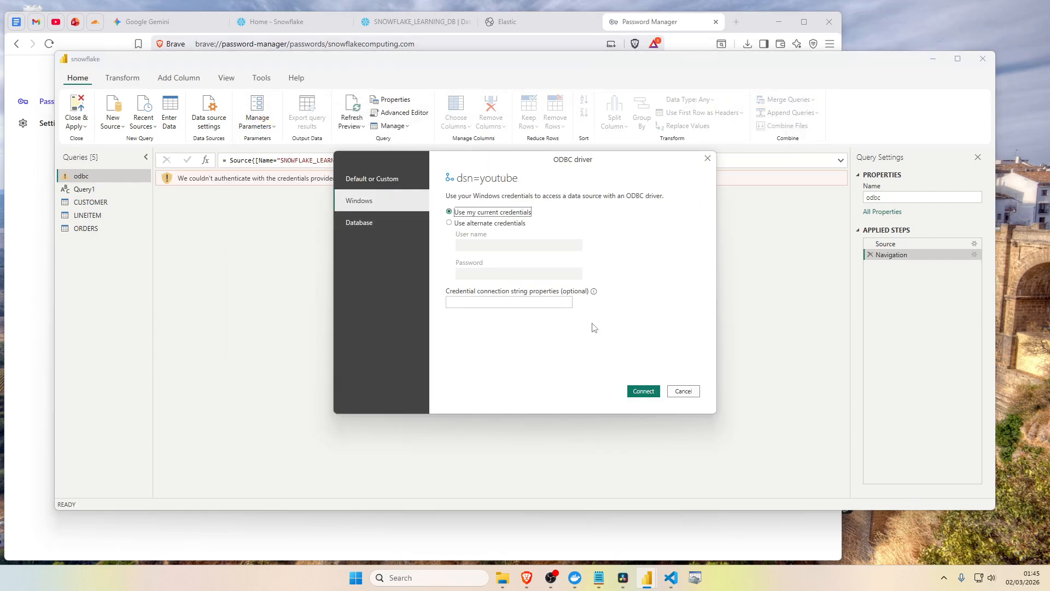
pyautogui.click(394, 178)
pyautogui.click(393, 200)
pyautogui.click(635, 389)
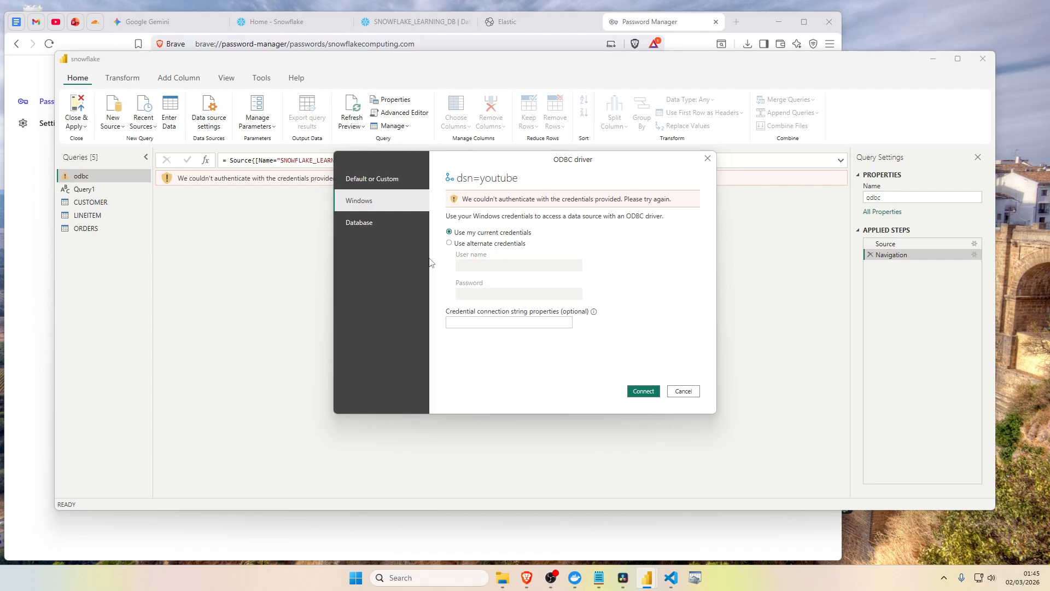
pyautogui.click(642, 392)
pyautogui.click(683, 390)
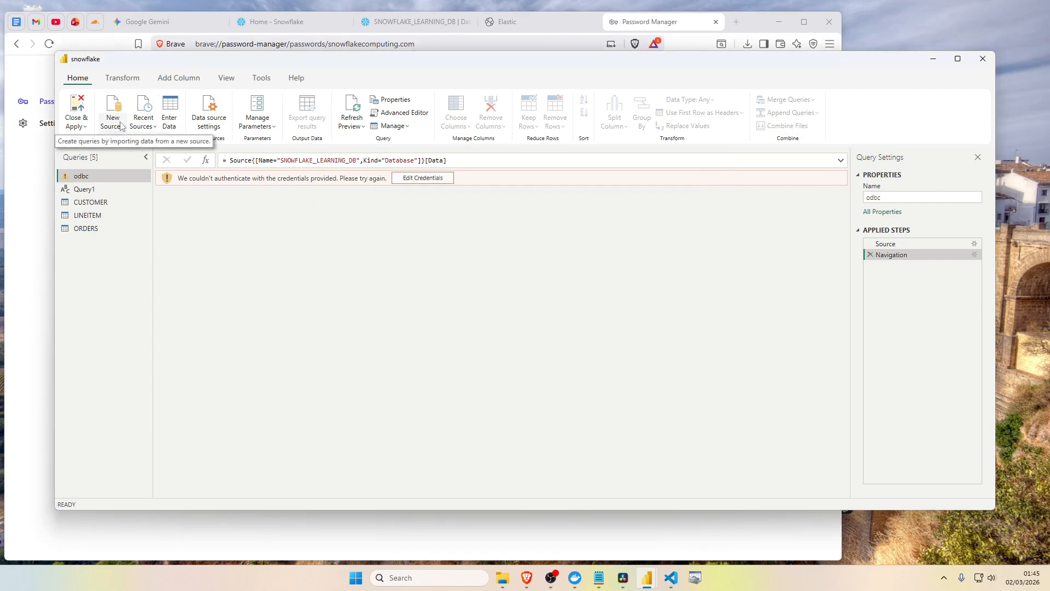
pyautogui.click(120, 125)
# - Connect through the ODBC connector to the youtube DSN with Windows credentials, then bring up ODBC Administrator
pyautogui.click(130, 251)
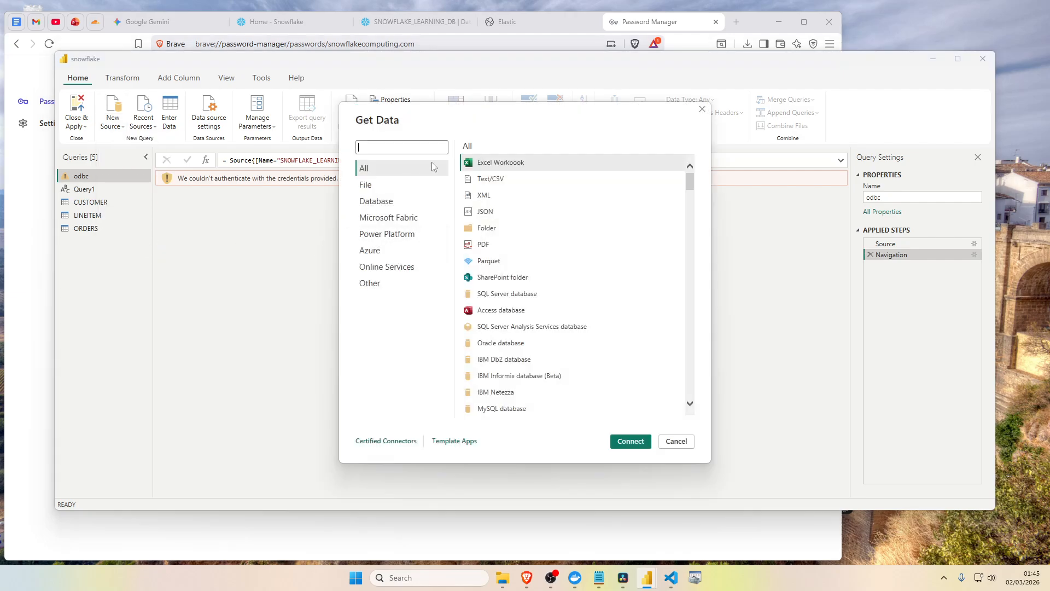
pyautogui.write('odbc')
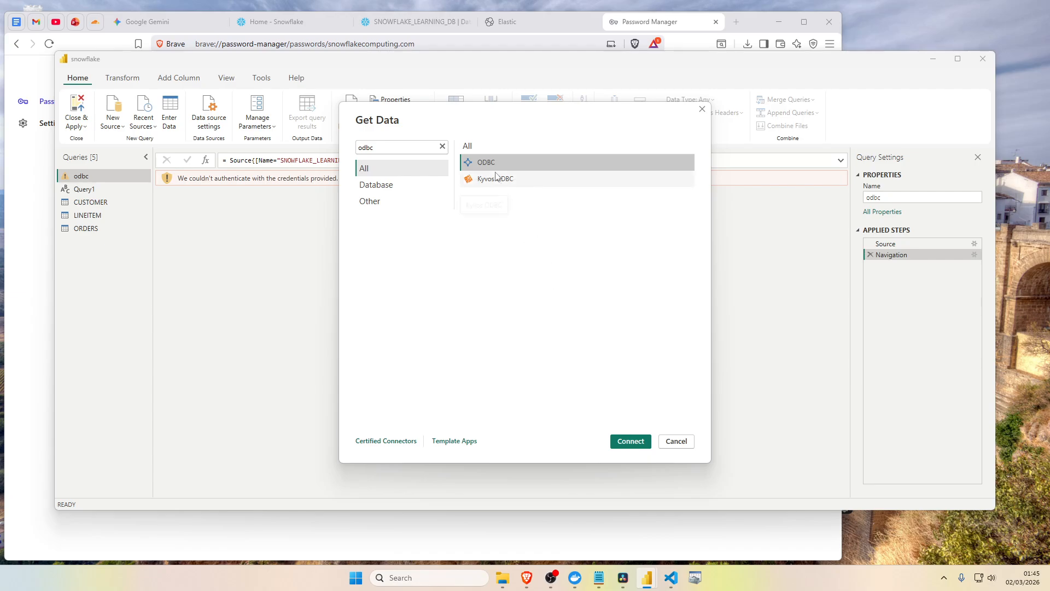
pyautogui.click(630, 441)
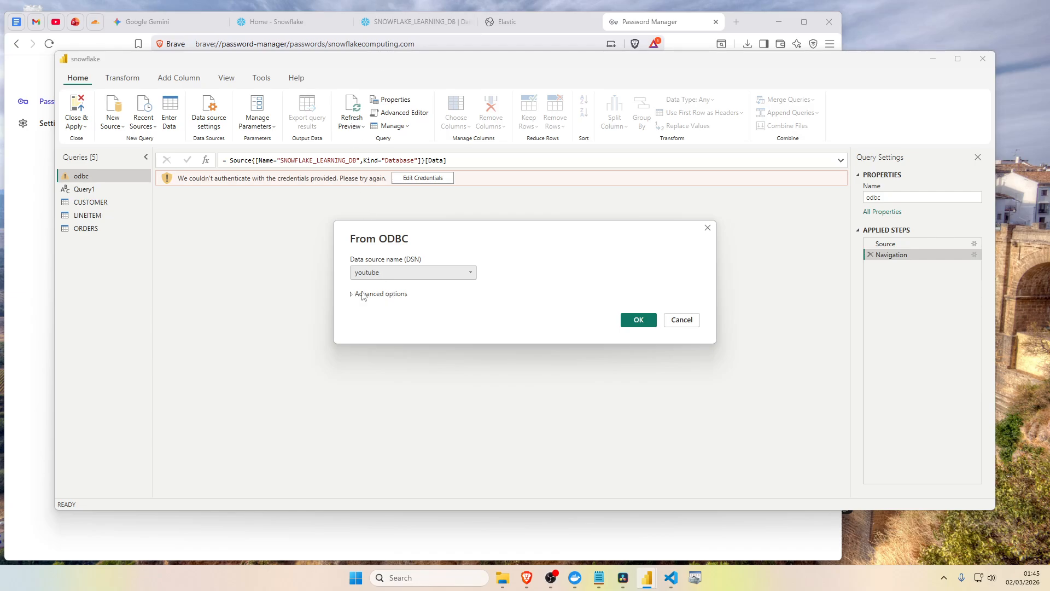
pyautogui.click(355, 294)
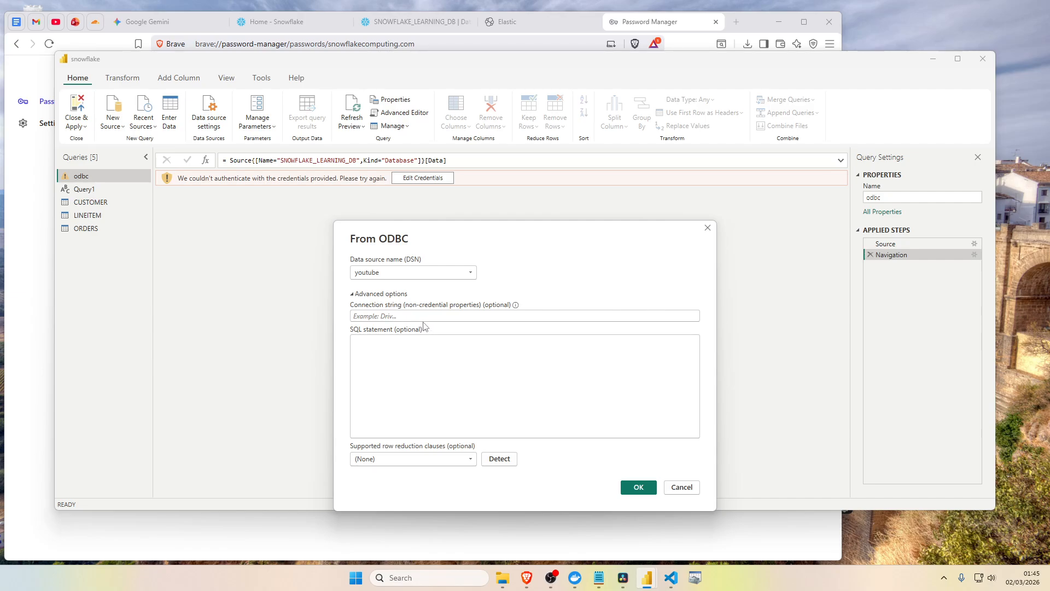
pyautogui.click(427, 459)
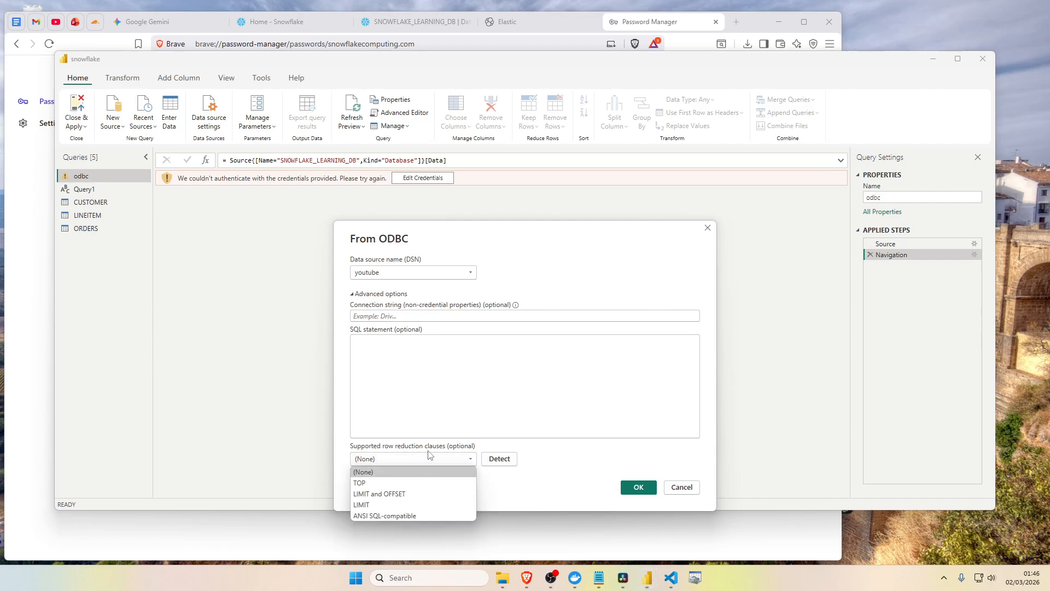
pyautogui.click(637, 488)
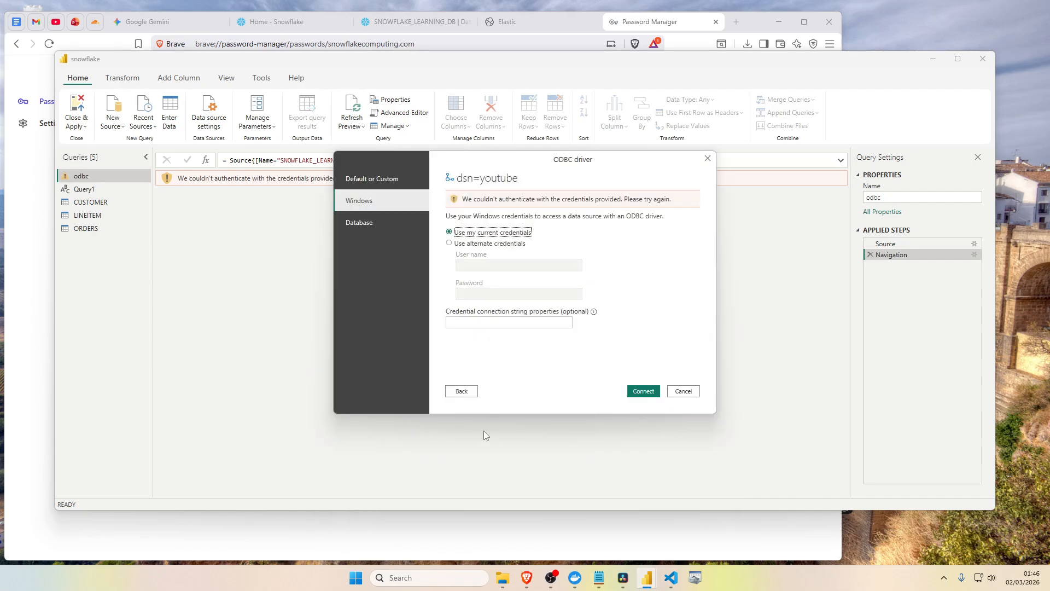
pyautogui.click(647, 391)
pyautogui.click(694, 577)
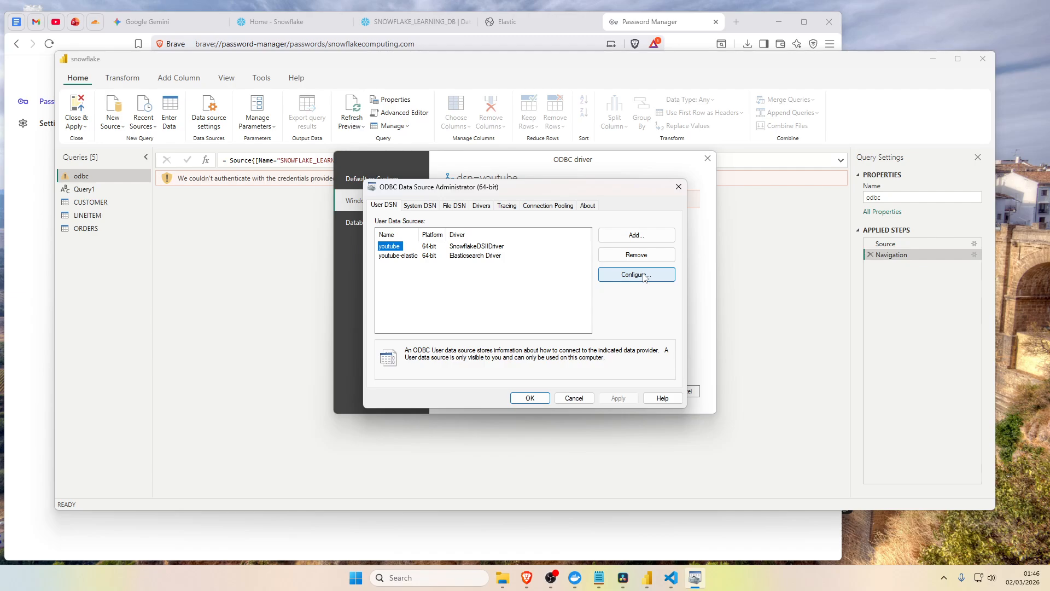
# - Copy the saved Snowflake password from the browser's password manager
pyautogui.click(668, 21)
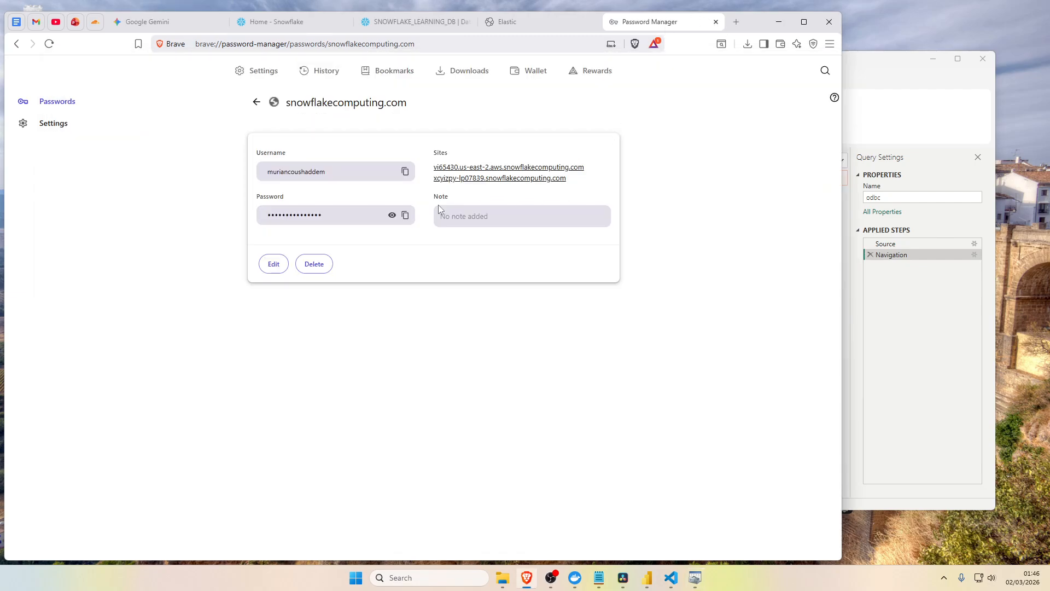
pyautogui.click(405, 215)
pyautogui.hotkey('alt', 'Tab')
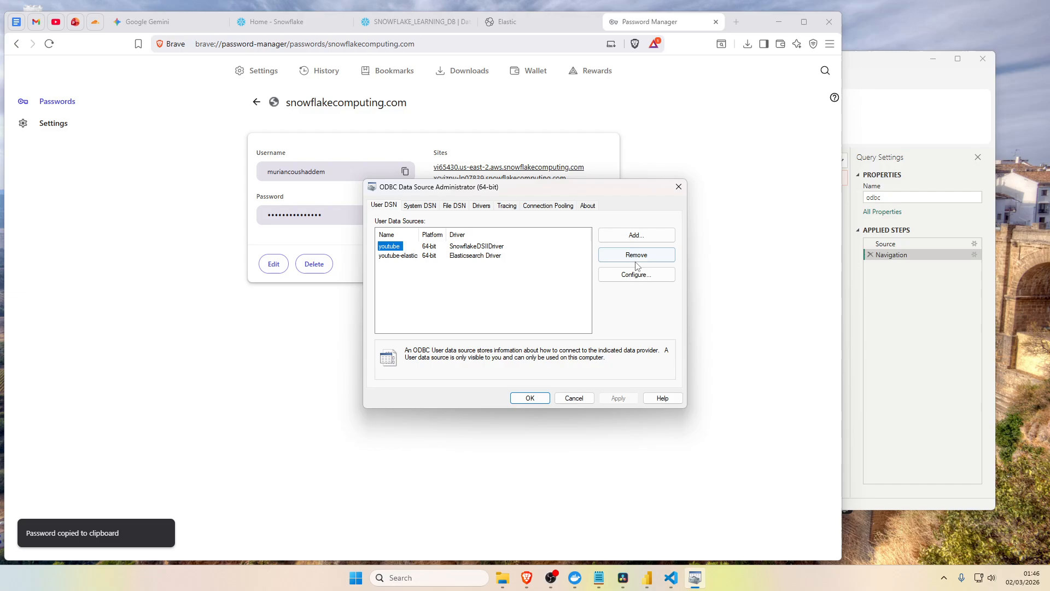
# - Paste the password into the youtube DSN, clear its default database, test successfully, and save
pyautogui.click(636, 274)
pyautogui.click(537, 144)
pyautogui.hotkey('ctrl', 'v')
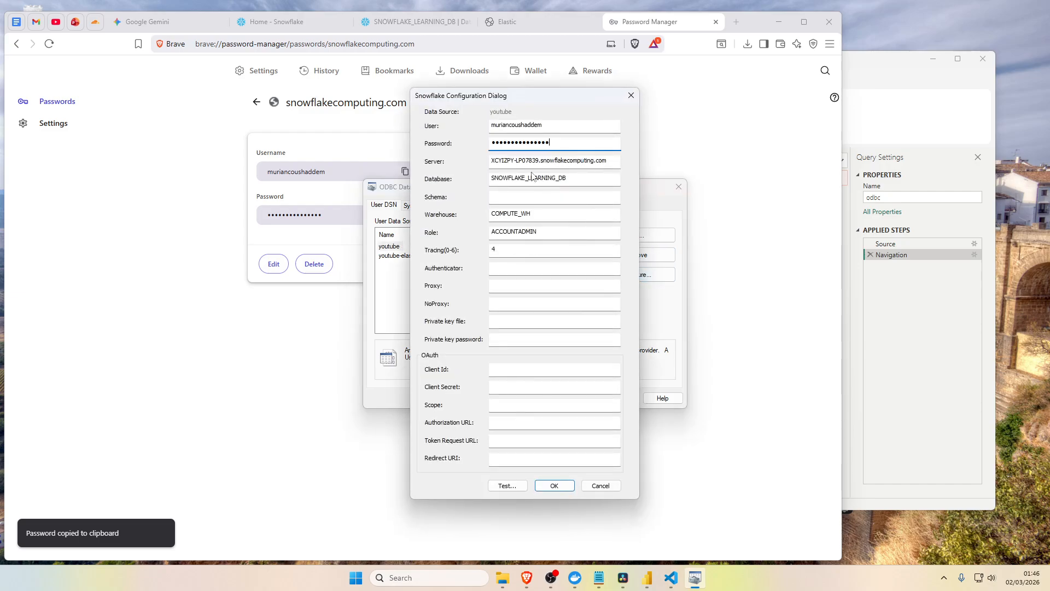
pyautogui.doubleClick(567, 176)
pyautogui.press('BackSpace')
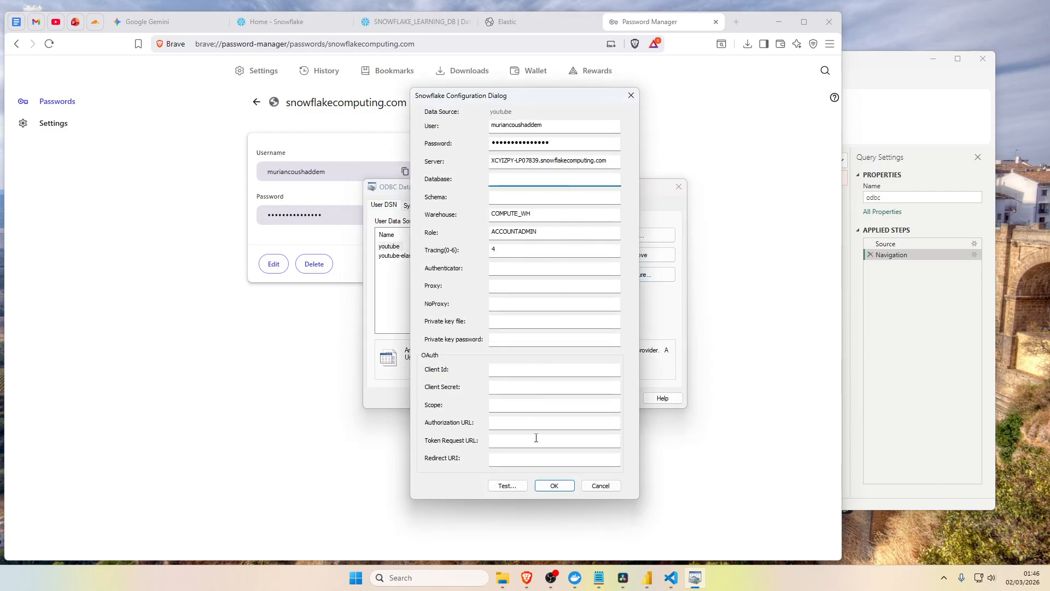
pyautogui.click(507, 485)
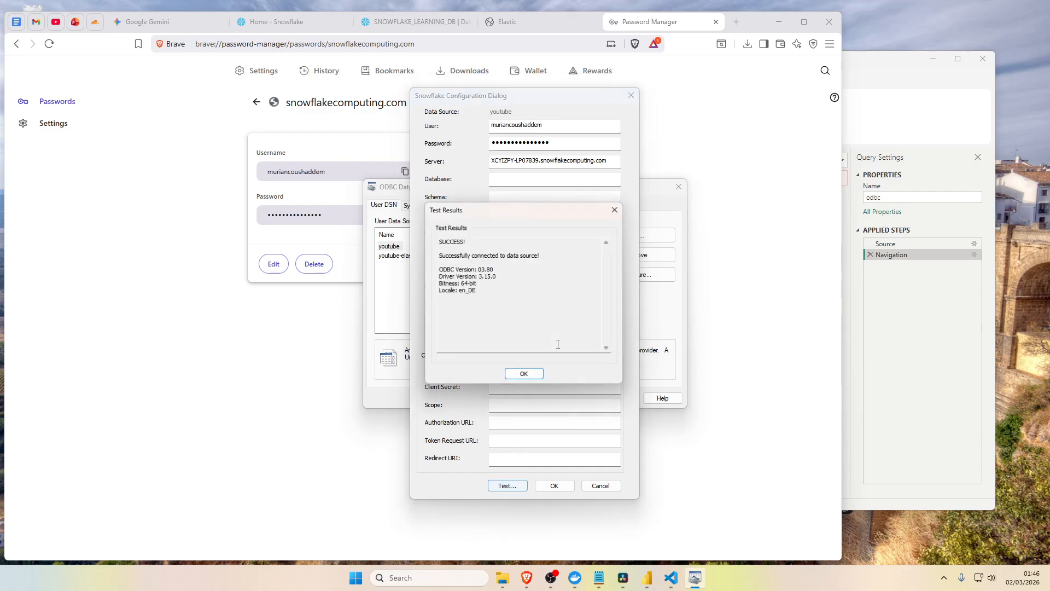
pyautogui.click(526, 374)
pyautogui.click(547, 485)
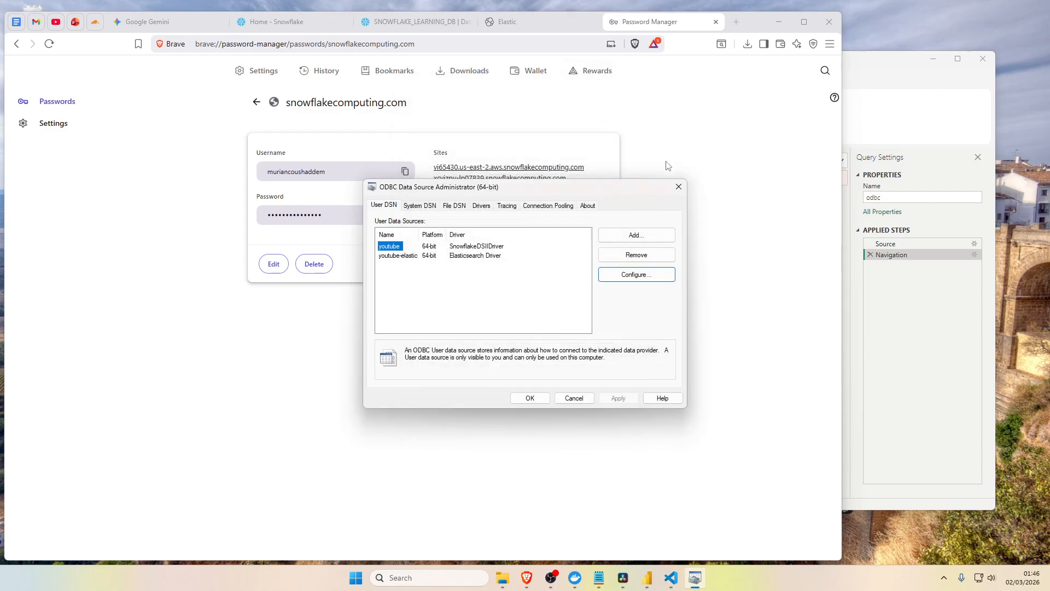
pyautogui.click(773, 23)
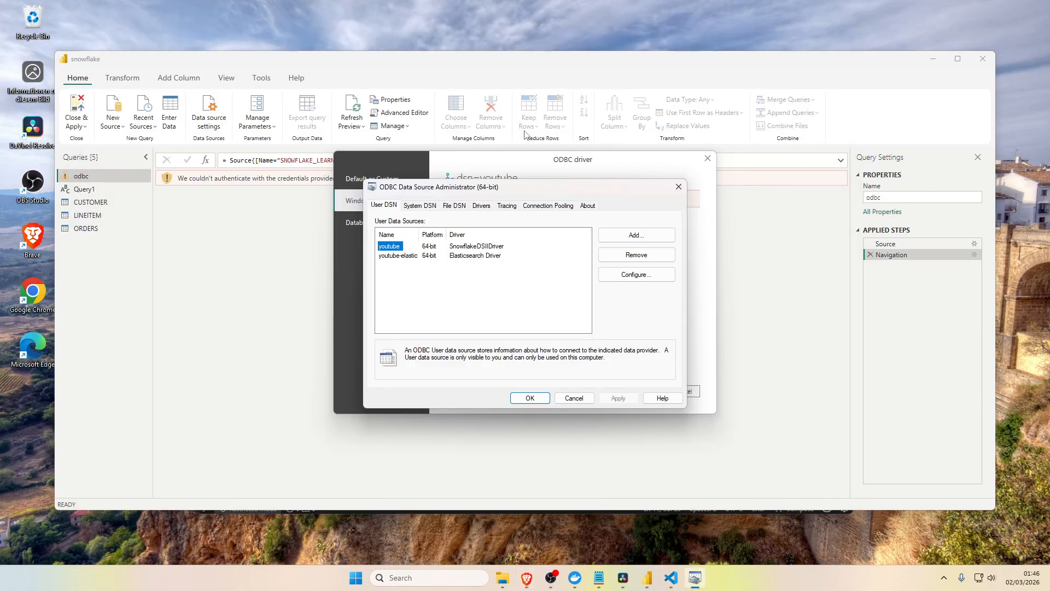
# - Retry the youtube connection, try the credential types, then cancel the credentials prompt
pyautogui.click(679, 187)
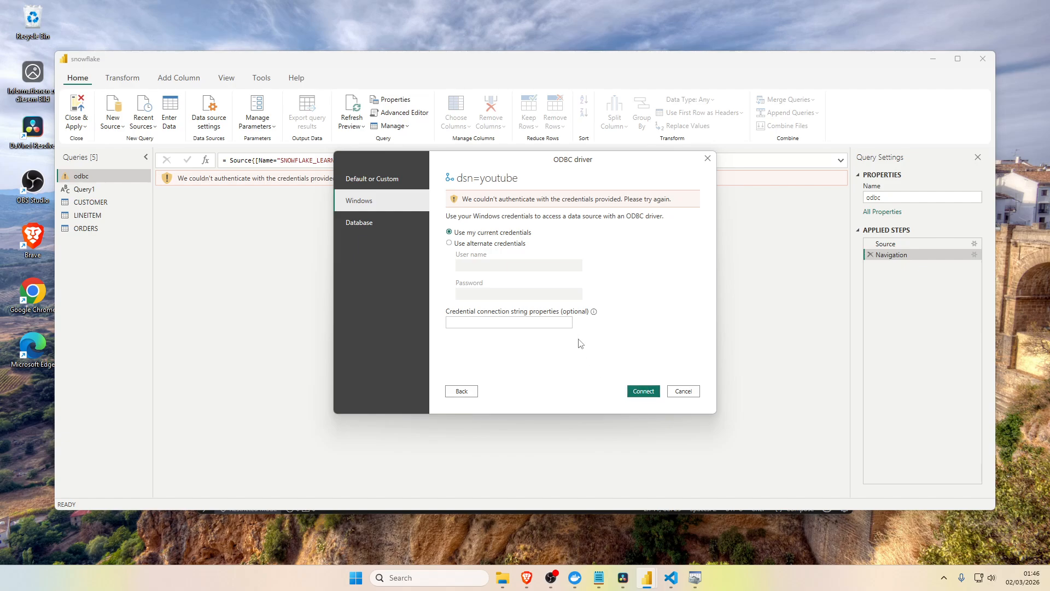
pyautogui.click(642, 392)
pyautogui.click(377, 222)
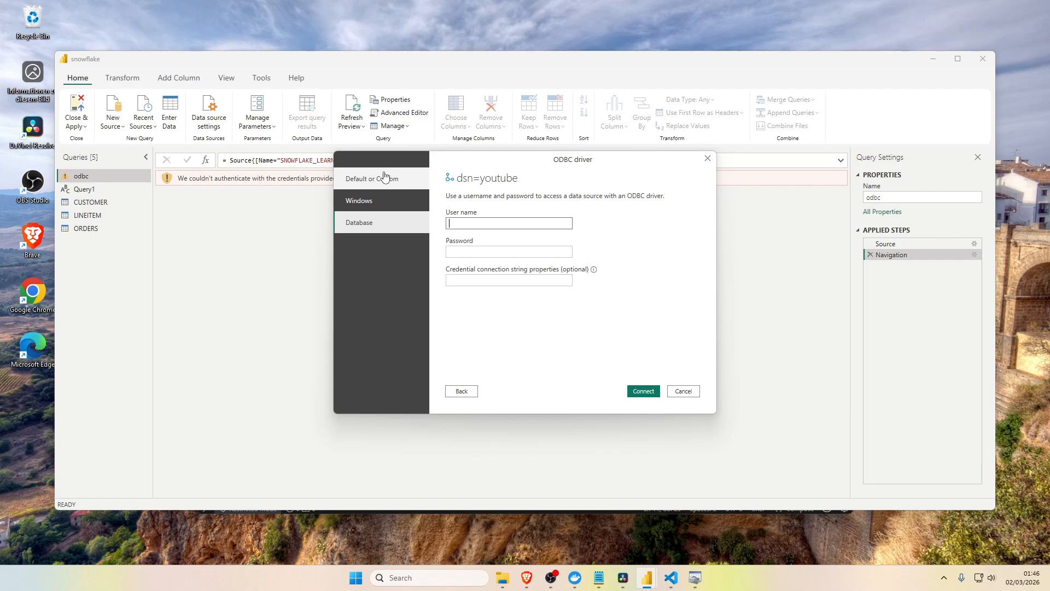
pyautogui.click(418, 184)
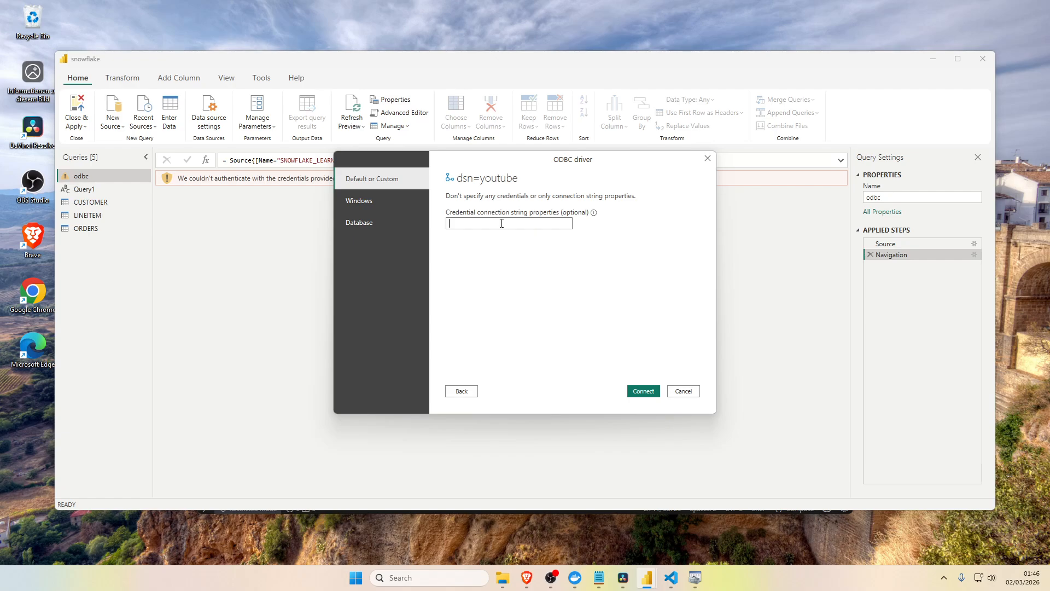
pyautogui.click(383, 201)
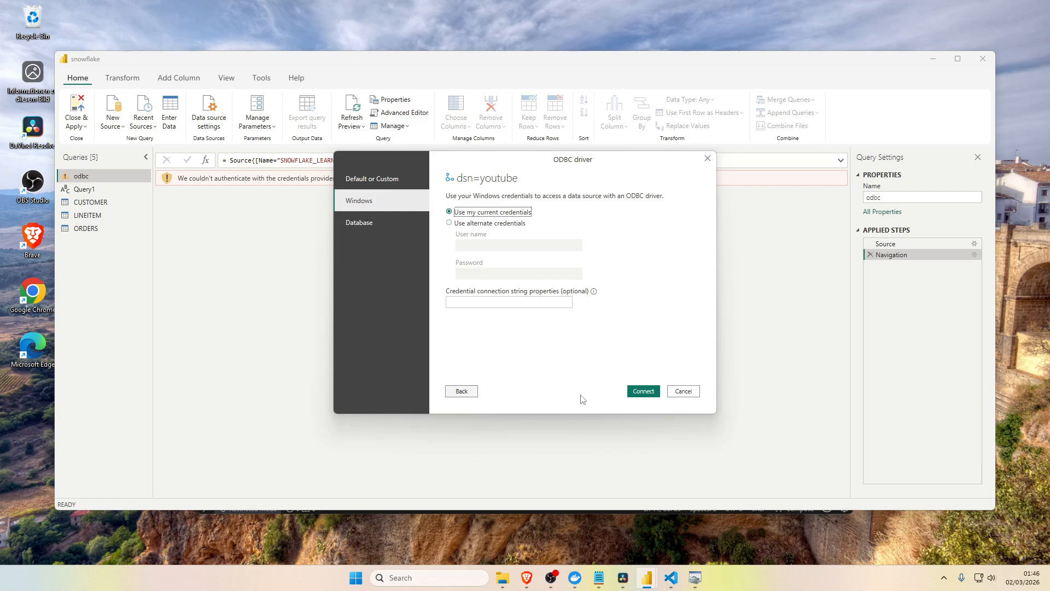
pyautogui.click(683, 390)
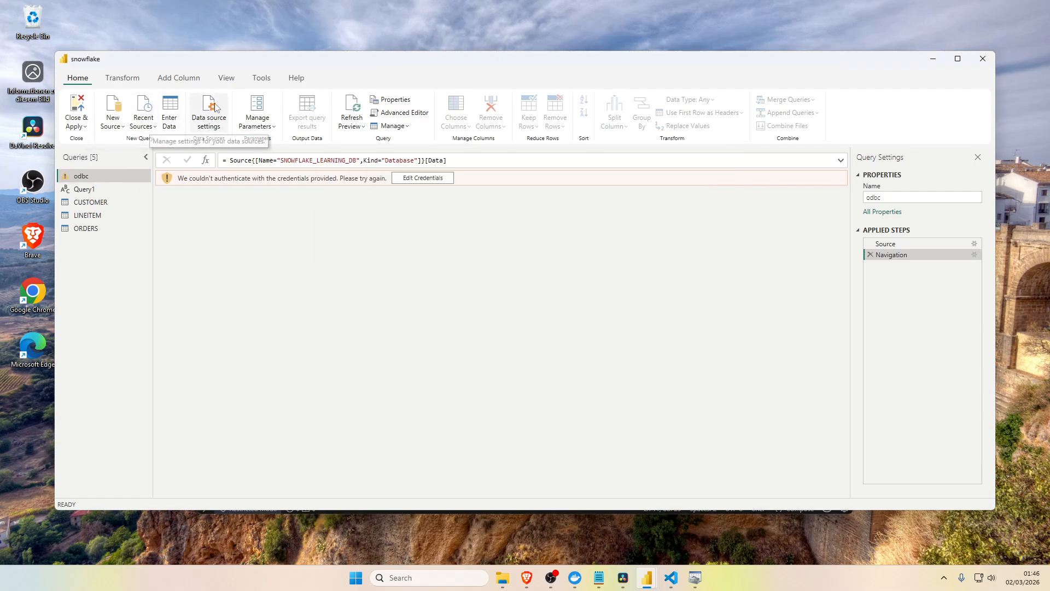
# - Start a new ODBC connection to the youtube DSN from New Source
pyautogui.click(112, 121)
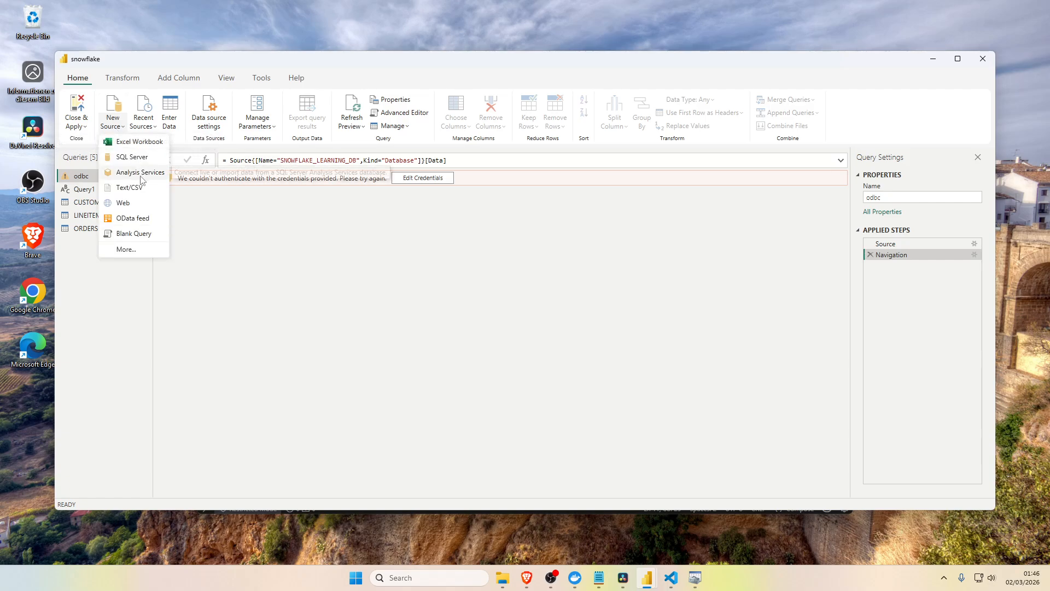
pyautogui.click(124, 249)
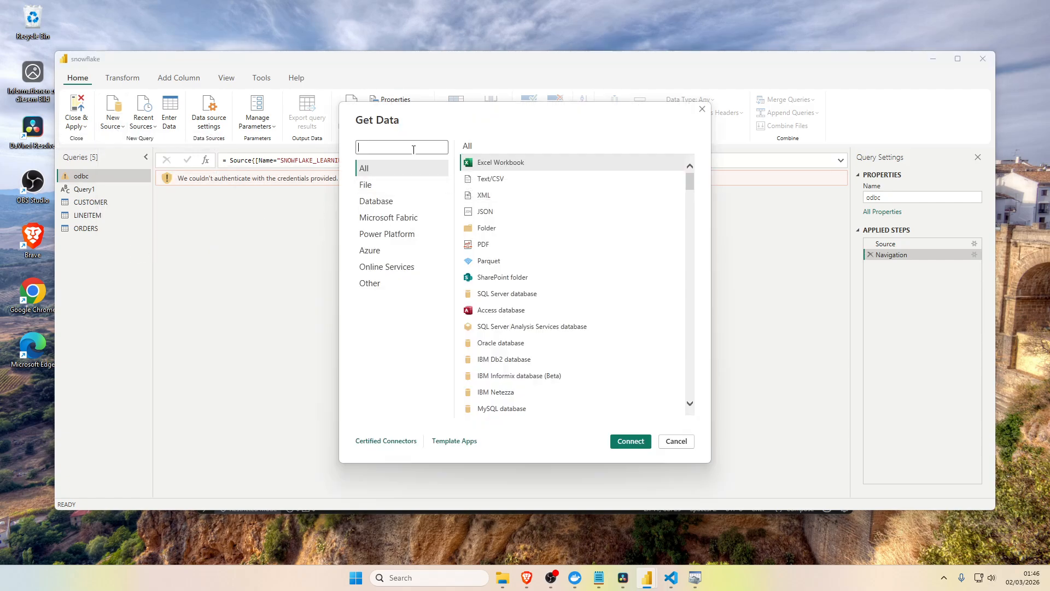
pyautogui.write('odbc')
pyautogui.doubleClick(491, 163)
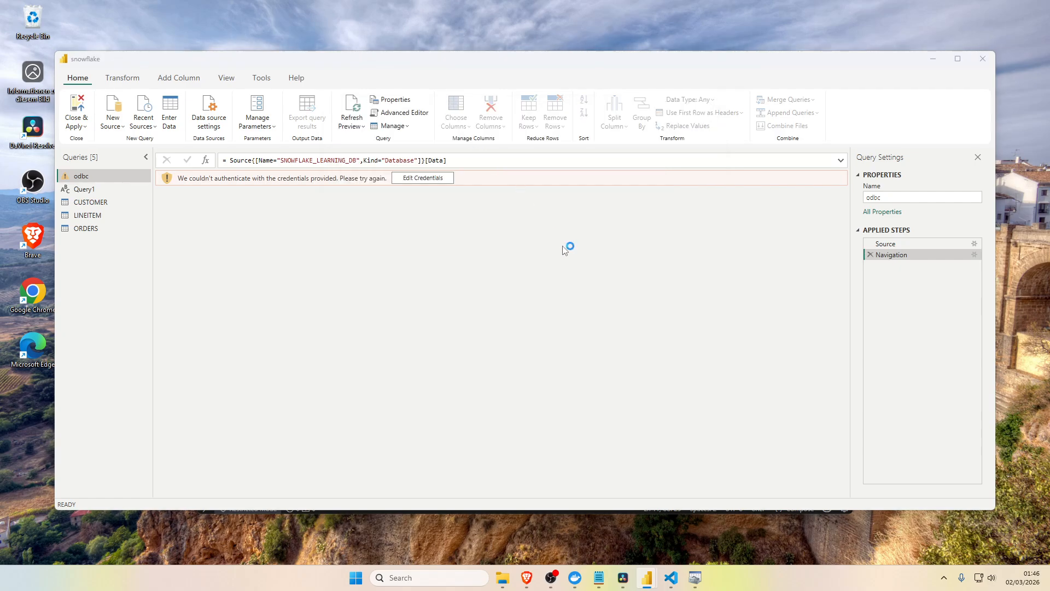
pyautogui.click(394, 294)
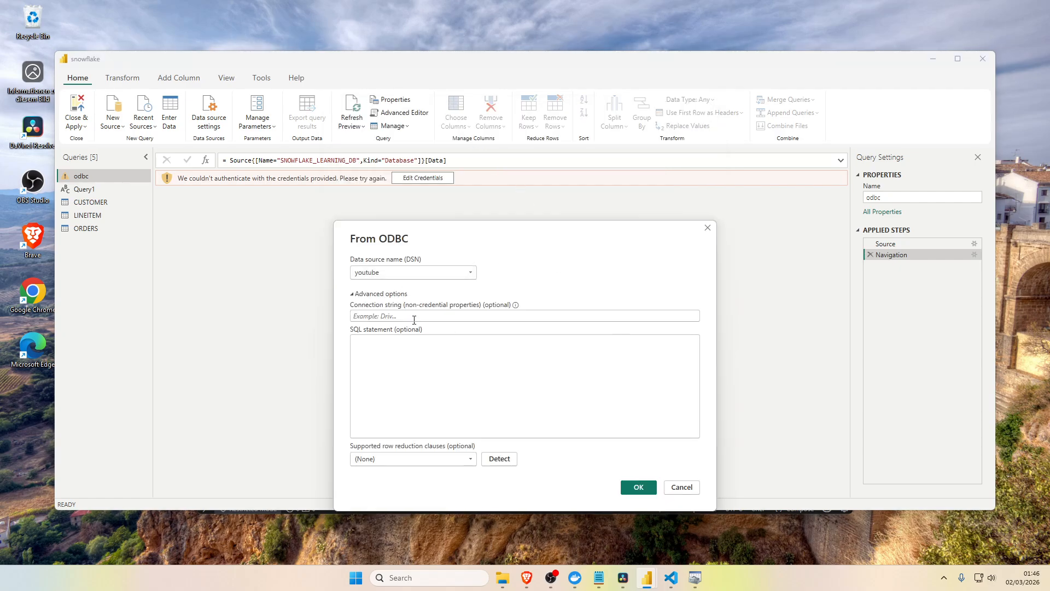
pyautogui.click(639, 485)
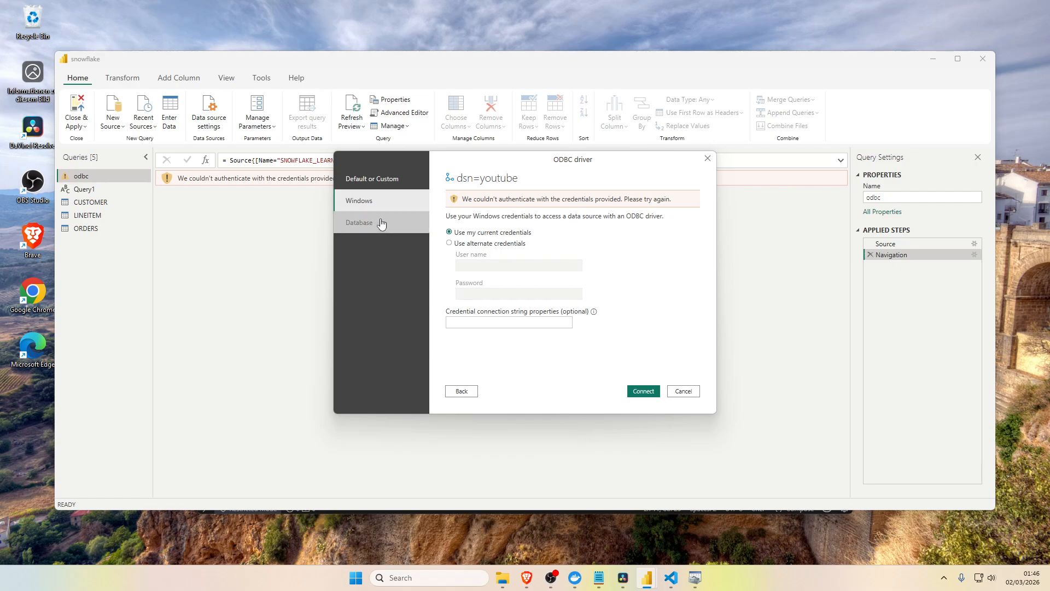
# - Connect using Database credentials, entering the Snowflake user name and account password
pyautogui.click(363, 221)
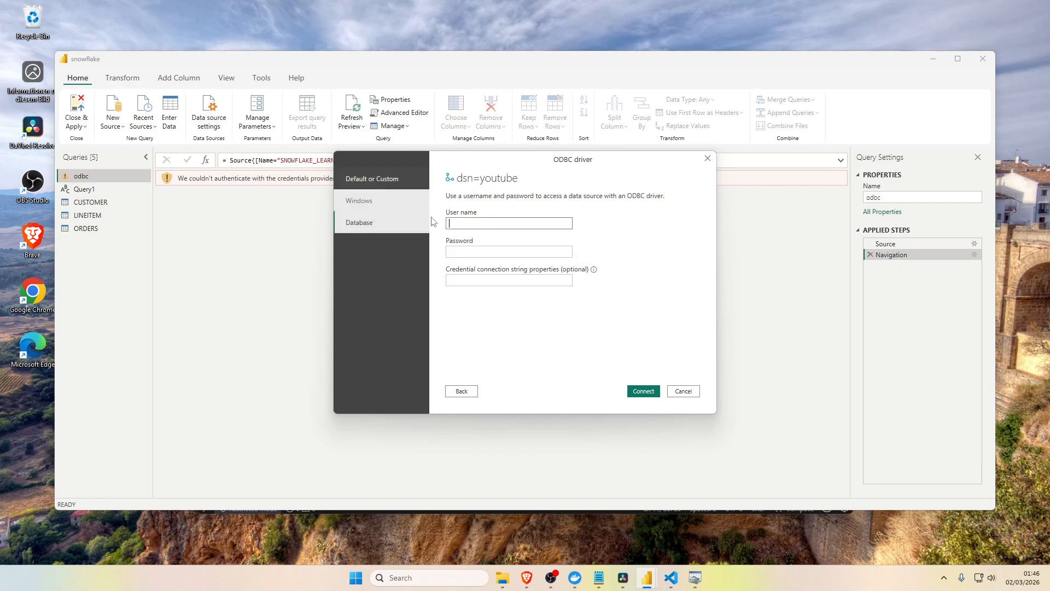
pyautogui.click(485, 223)
pyautogui.write('muriancoushaddem')
pyautogui.press('Tab')
pyautogui.hotkey('ctrl', 'v')
pyautogui.click(643, 391)
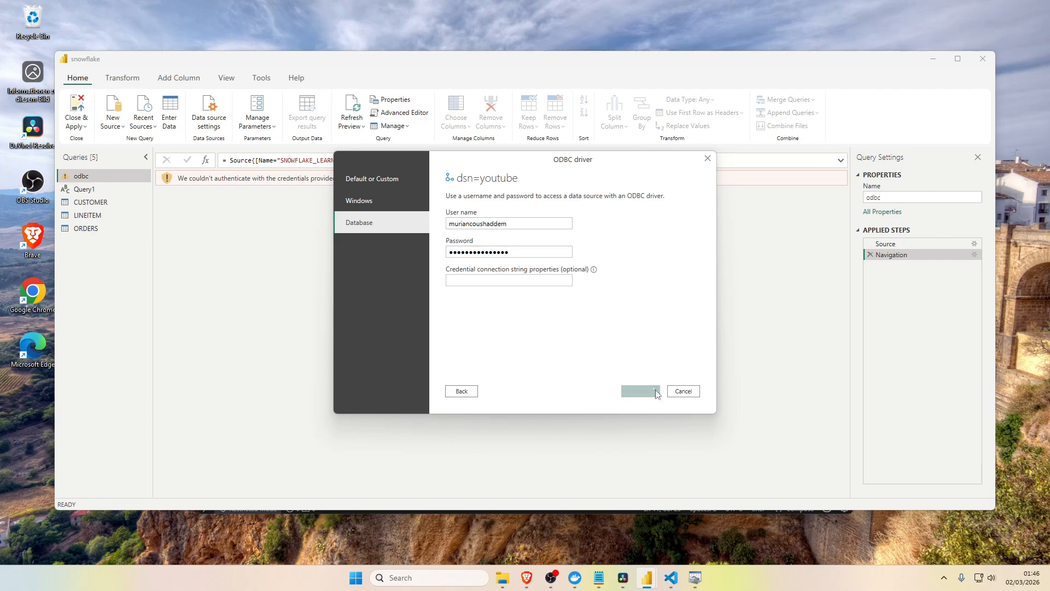
pyautogui.click(507, 251)
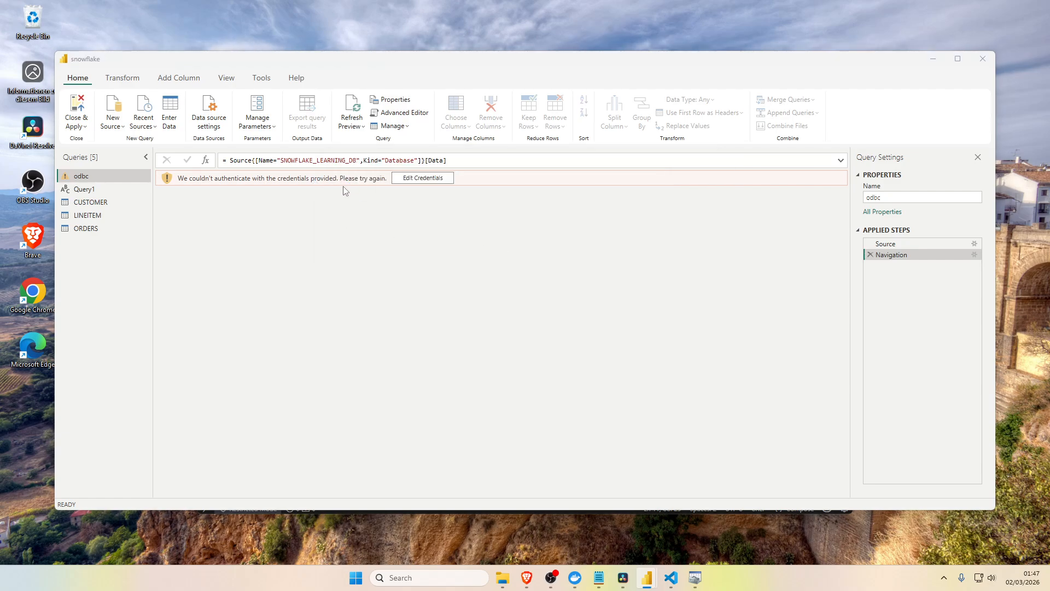
# - Check the youtube DSN's stored user setting in ODBC Administrator, then close the configuration
pyautogui.click(694, 577)
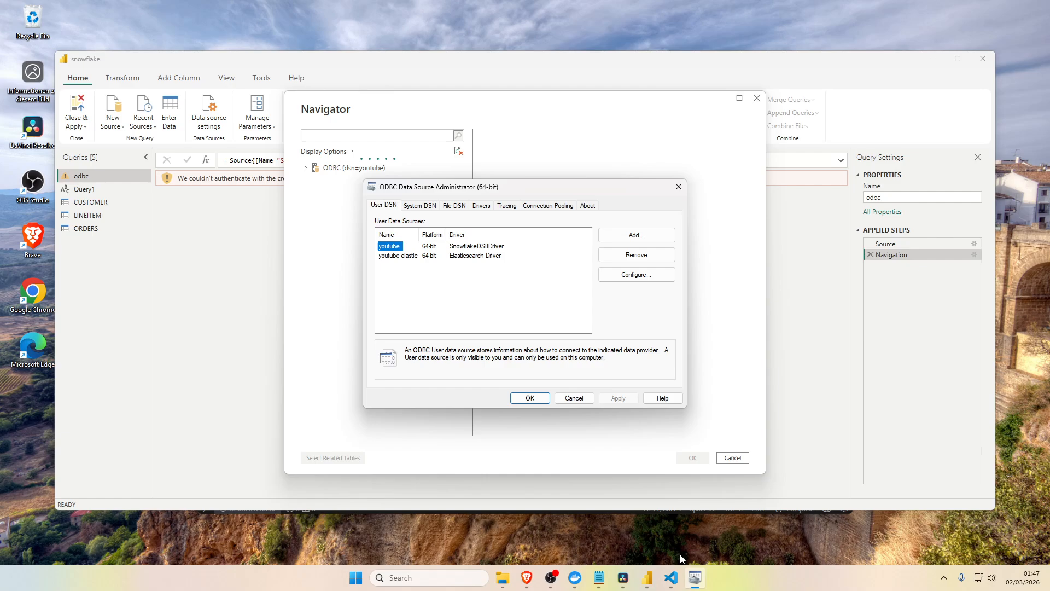
pyautogui.click(638, 274)
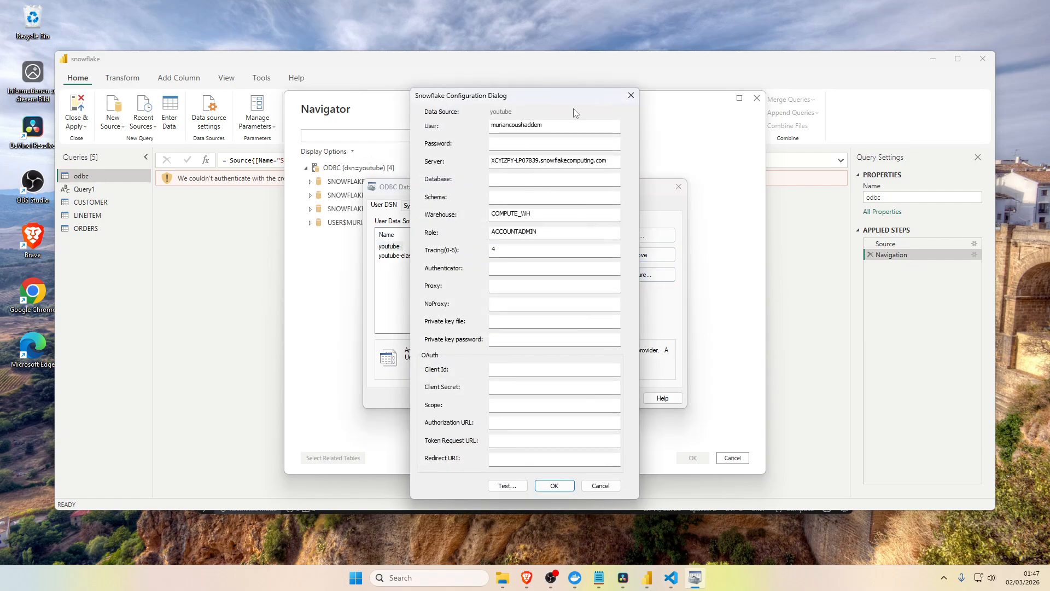
pyautogui.doubleClick(516, 124)
pyautogui.click(630, 95)
pyautogui.click(606, 151)
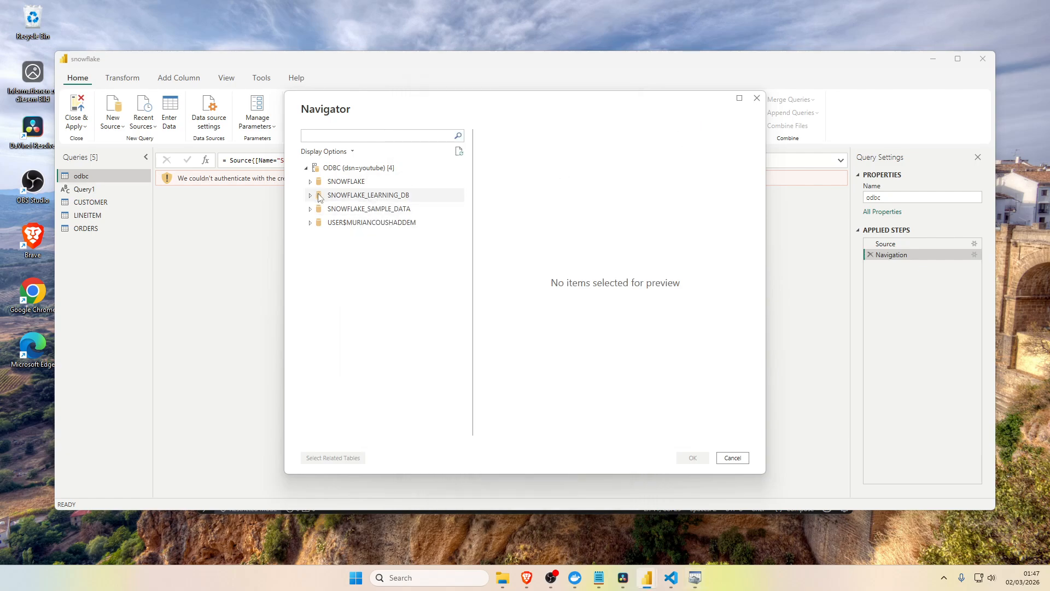
# - Load CALL_CENTER from SNOWFLAKE_SAMPLE_DATA > TPCDS_SF10TCL in the Navigator
pyautogui.click(310, 209)
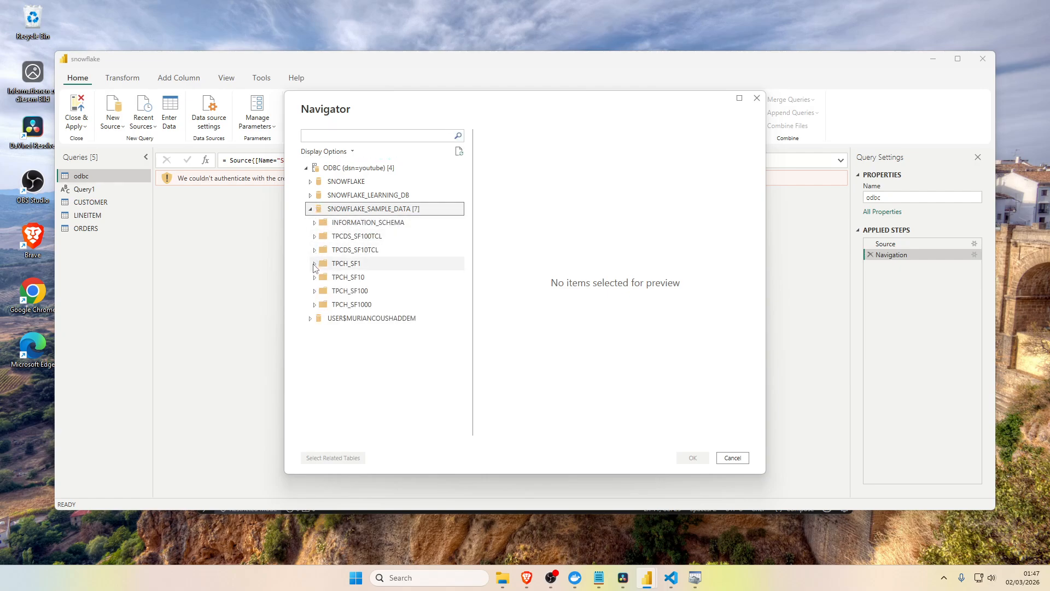
pyautogui.click(314, 250)
pyautogui.click(327, 264)
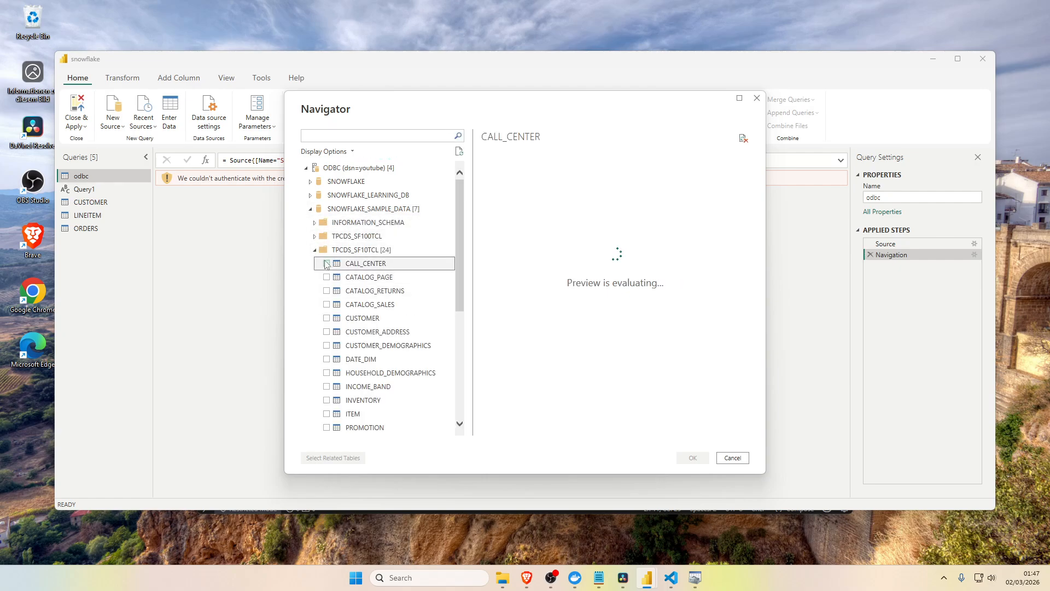
pyautogui.click(326, 264)
pyautogui.click(693, 460)
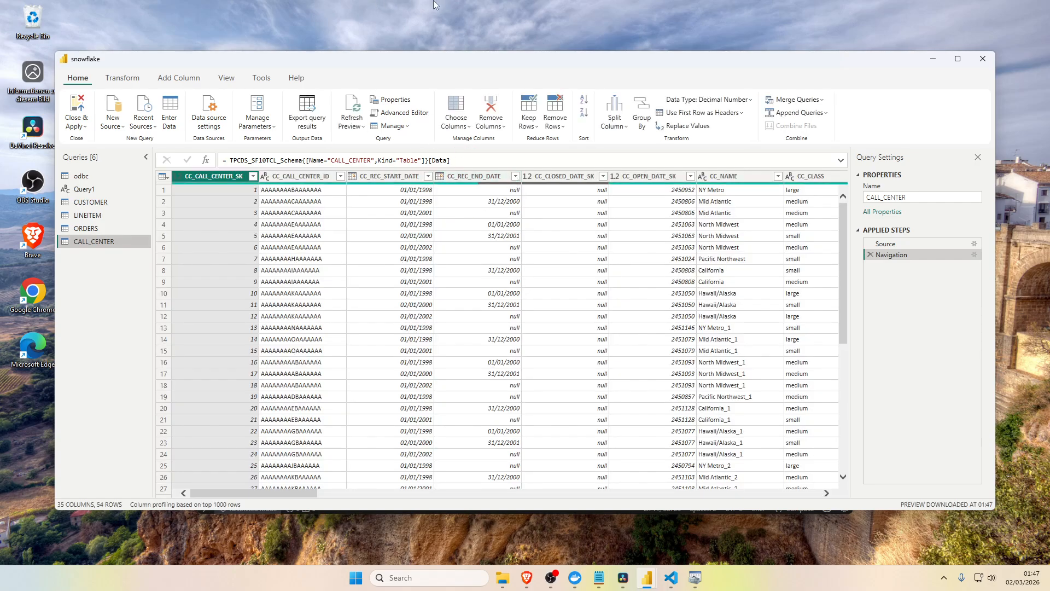
# - Dismiss the apply-changes prompt and delete the failing odbc query
pyautogui.press('Escape')
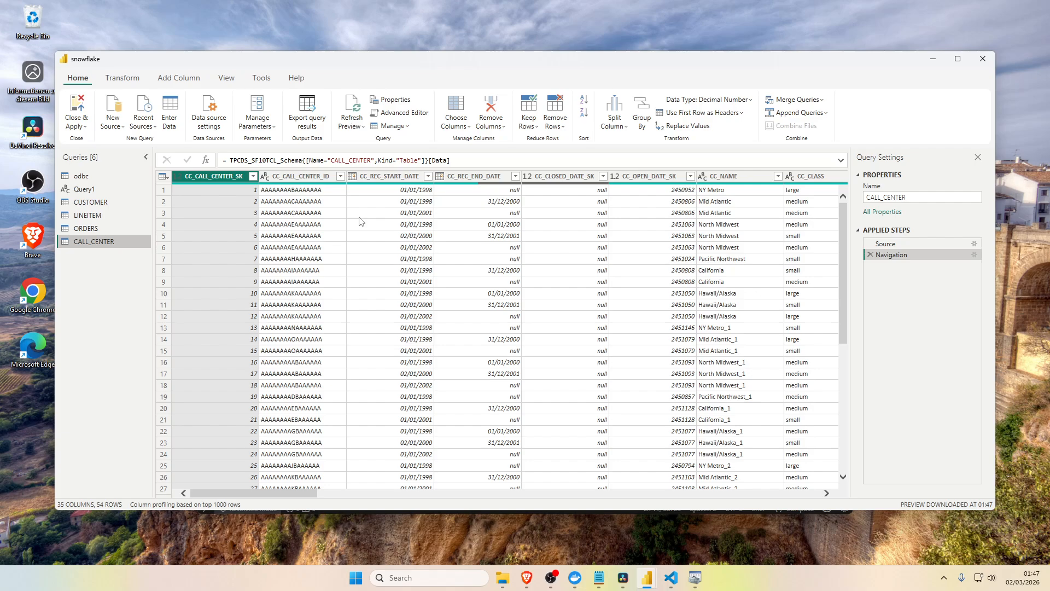
pyautogui.rightClick(86, 180)
pyautogui.click(104, 208)
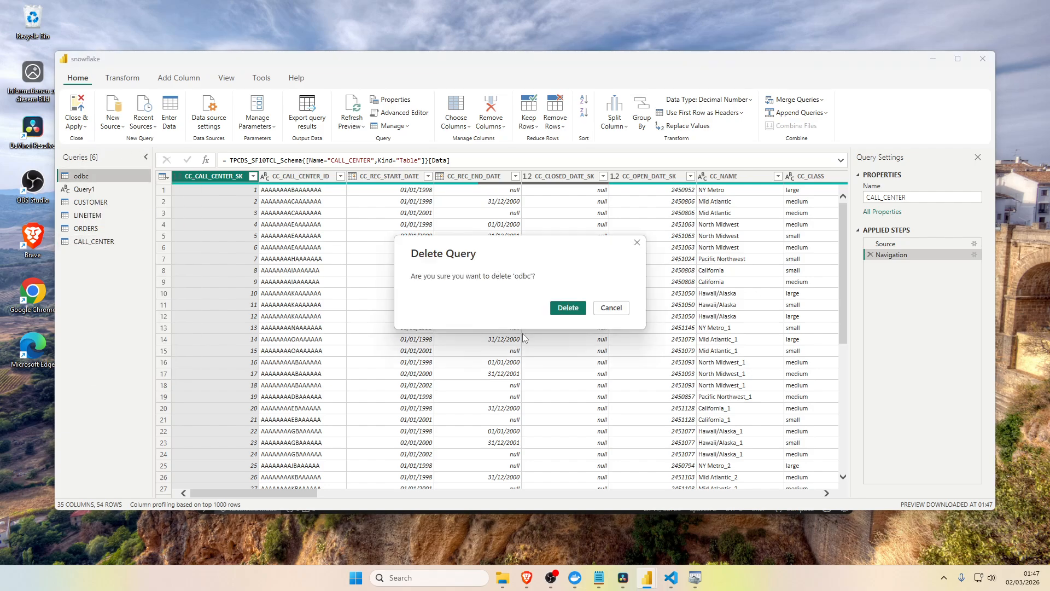
pyautogui.click(567, 308)
# - Rename the CALL_CENTER query to odbc
pyautogui.doubleClick(106, 228)
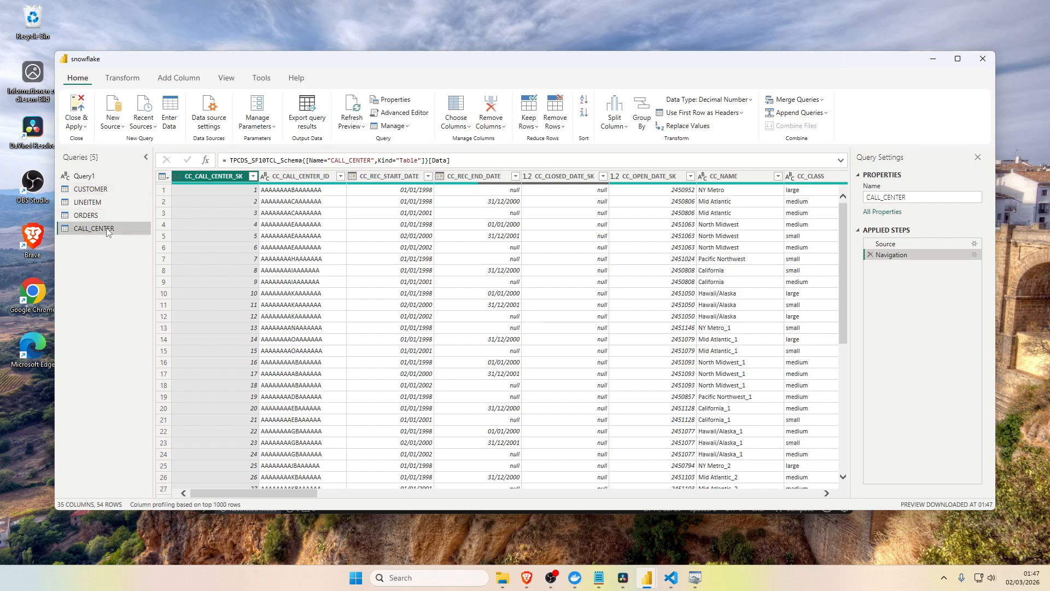
pyautogui.write('odbc')
pyautogui.press('Return')
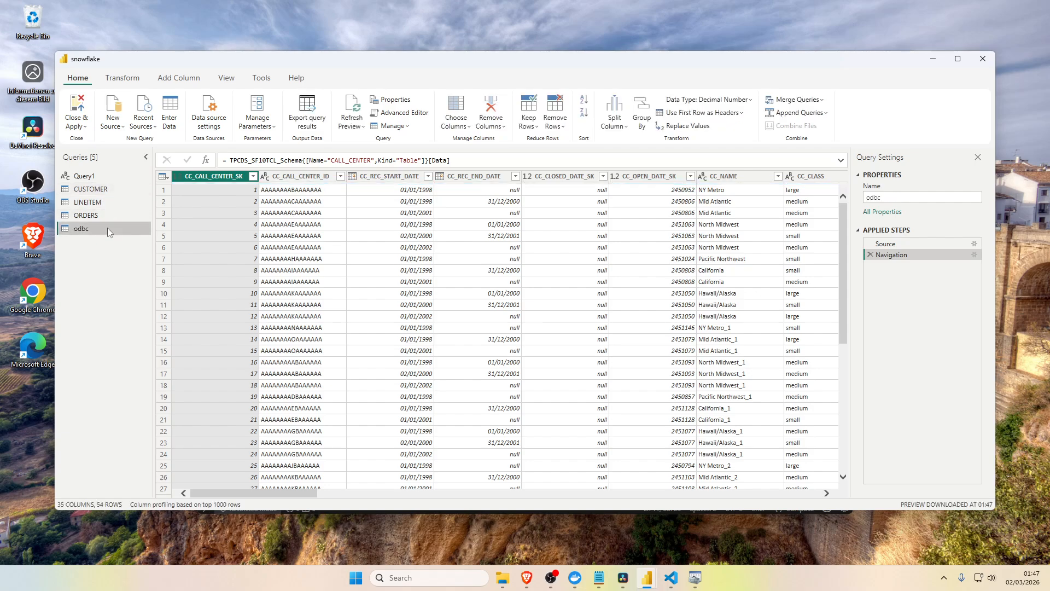
# - Rename the ORDERS query to connector
pyautogui.click(96, 192)
pyautogui.press('Down')
pyautogui.press('Down')
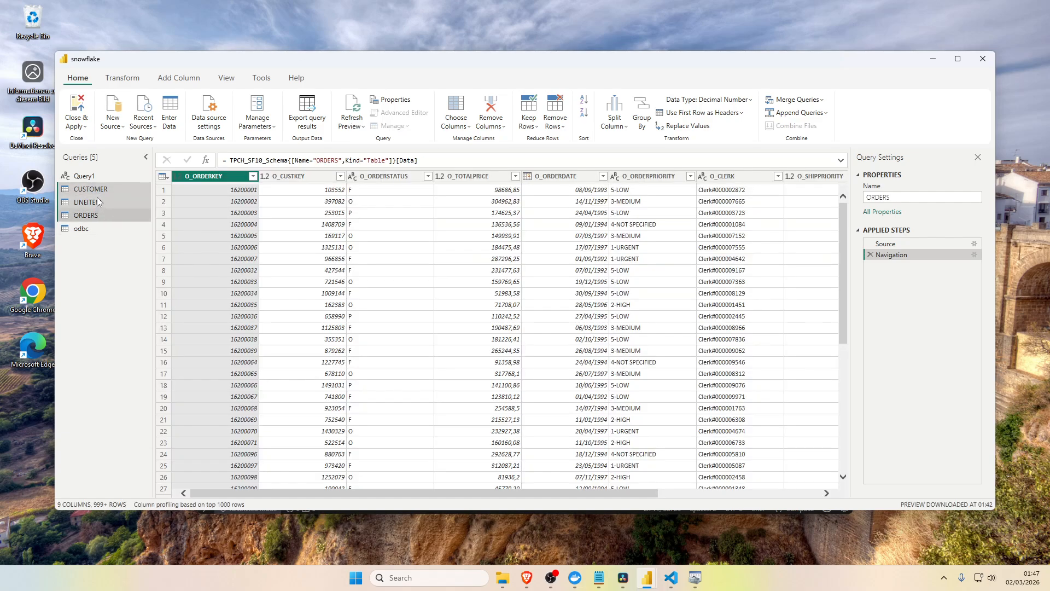
pyautogui.press('F2')
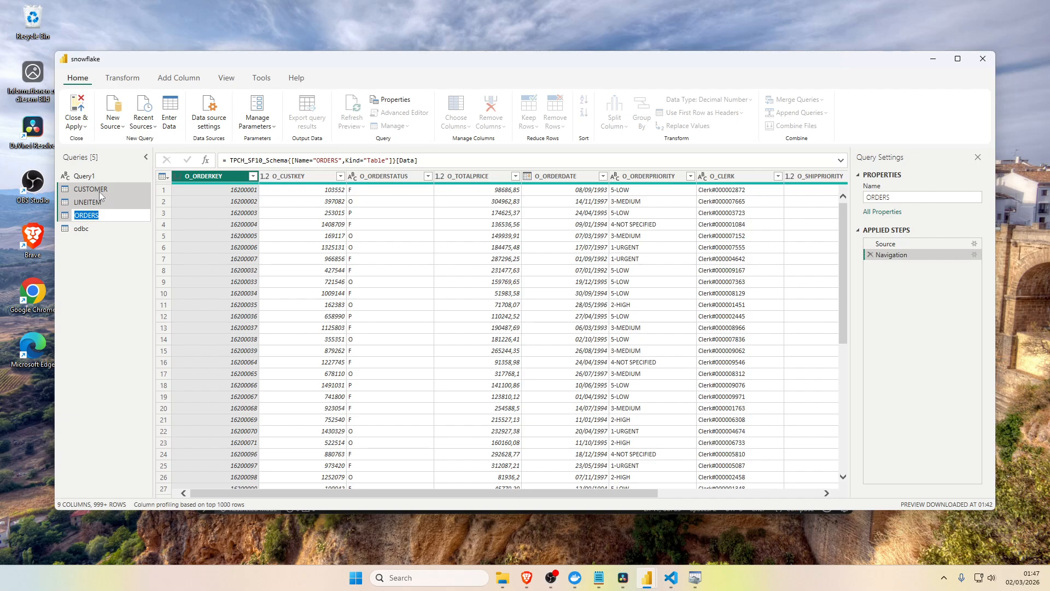
pyautogui.write('connector')
pyautogui.press('Return')
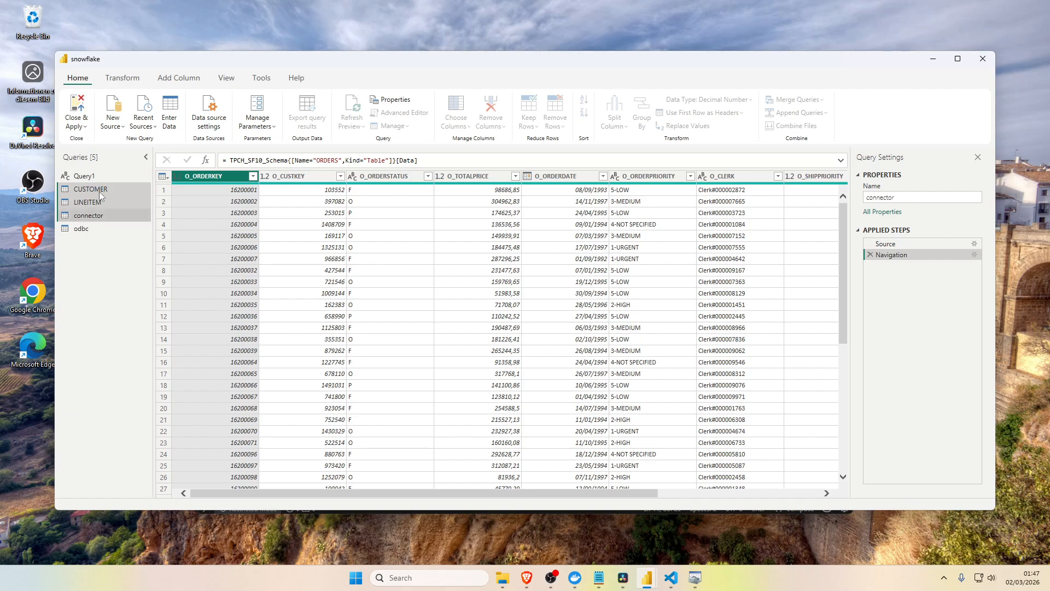
# - Cancel a rename of LINEITEM, then select Query1 and dismiss its context menu
pyautogui.click(94, 202)
pyautogui.doubleClick(95, 207)
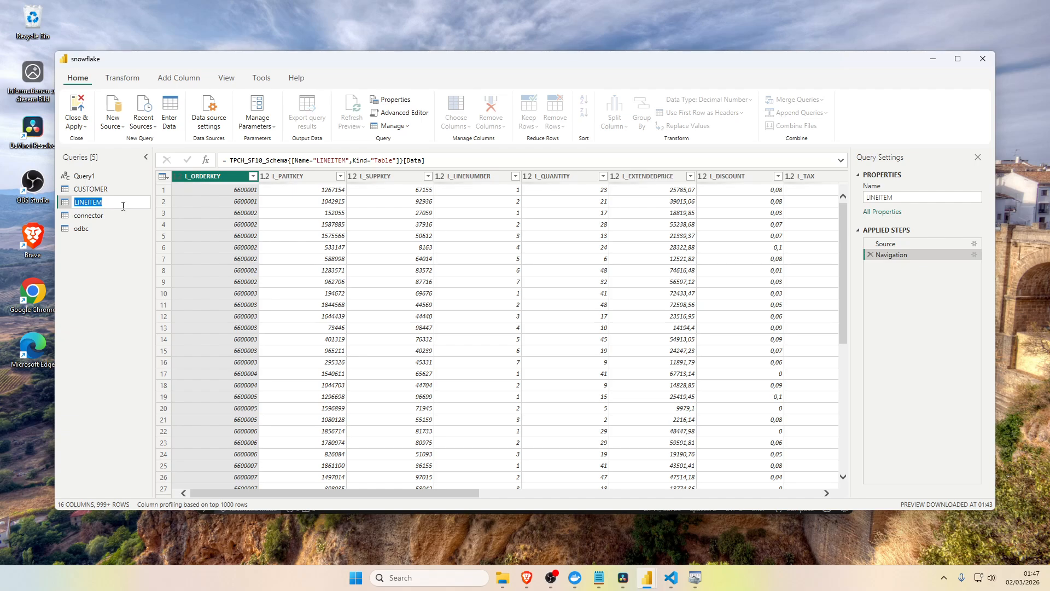
pyautogui.write('connector1')
pyautogui.press('Escape')
pyautogui.click(90, 176)
pyautogui.rightClick(91, 177)
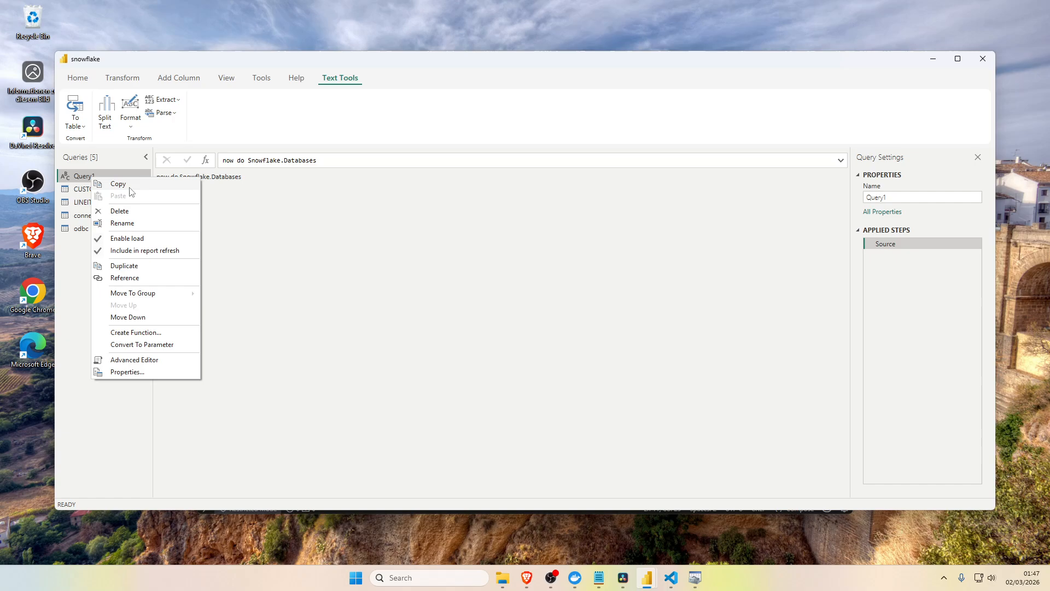
pyautogui.click(273, 219)
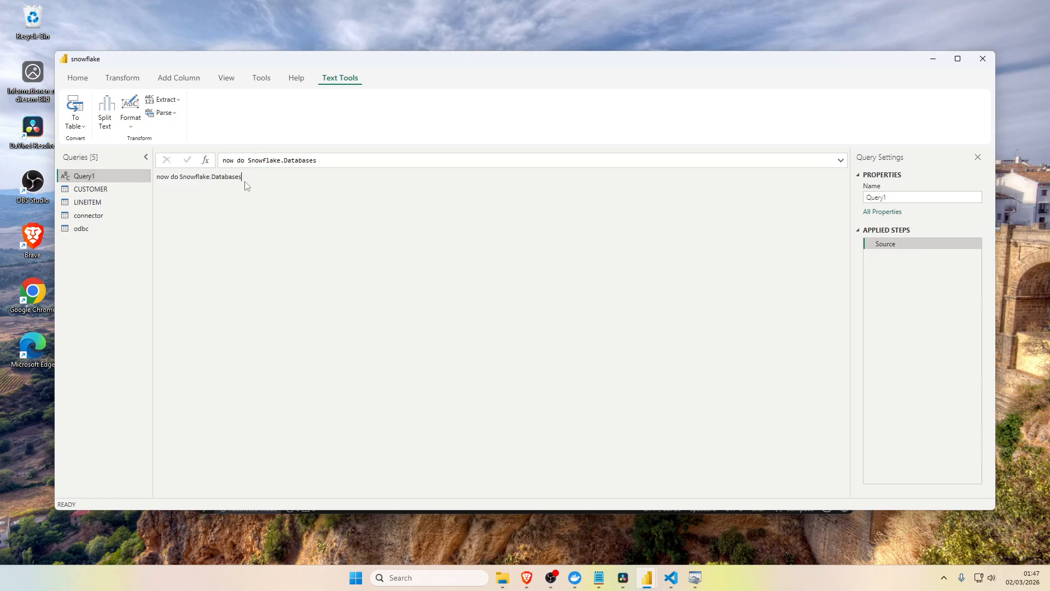
# - Apply pending changes from the odbc query, then show the Snowflake slide presentation in Brave
pyautogui.click(109, 228)
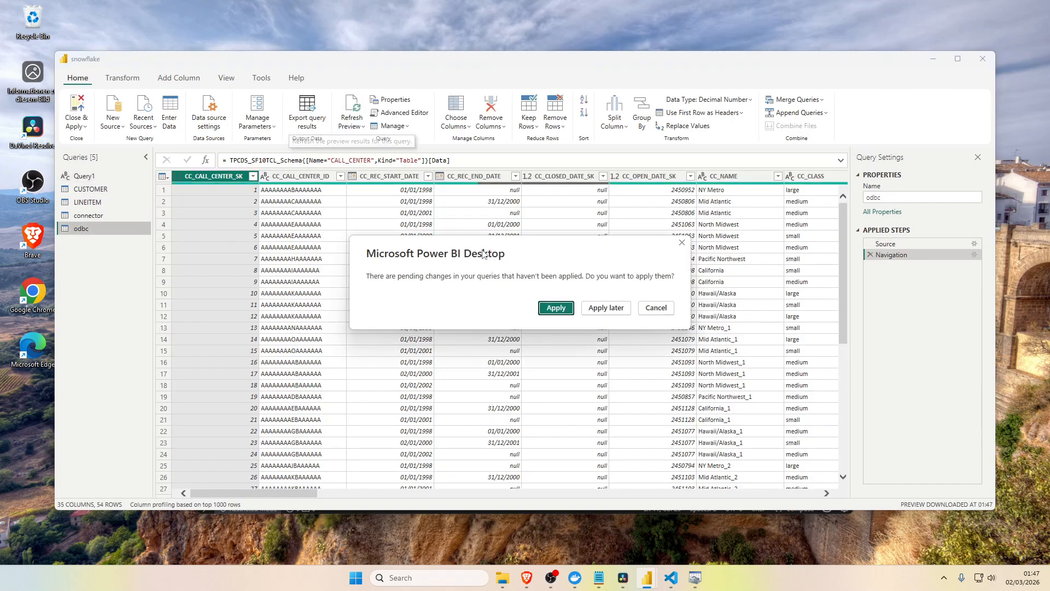
pyautogui.click(565, 309)
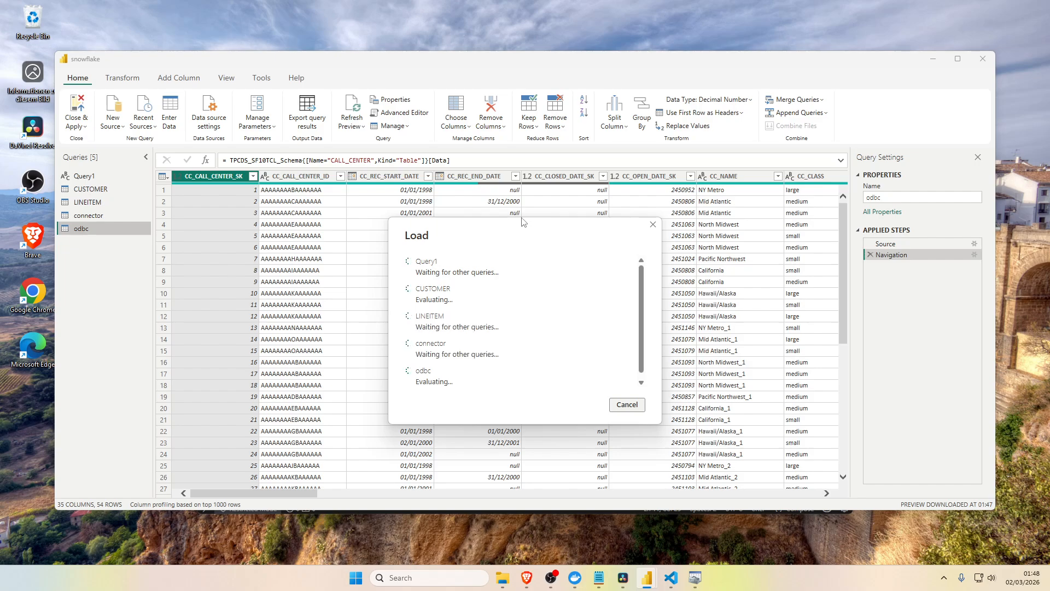
pyautogui.click(527, 577)
pyautogui.click(75, 23)
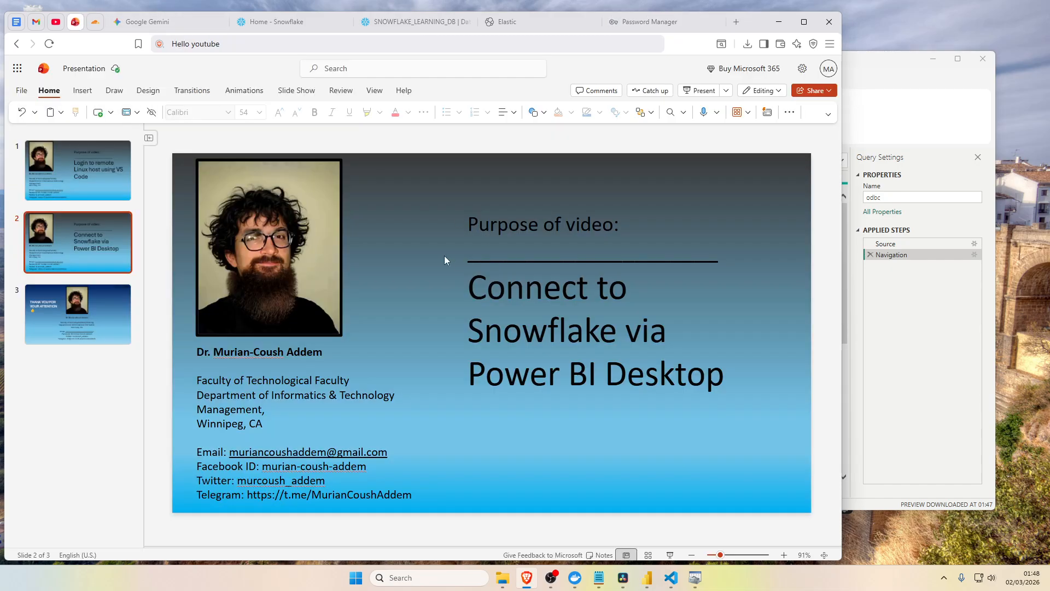